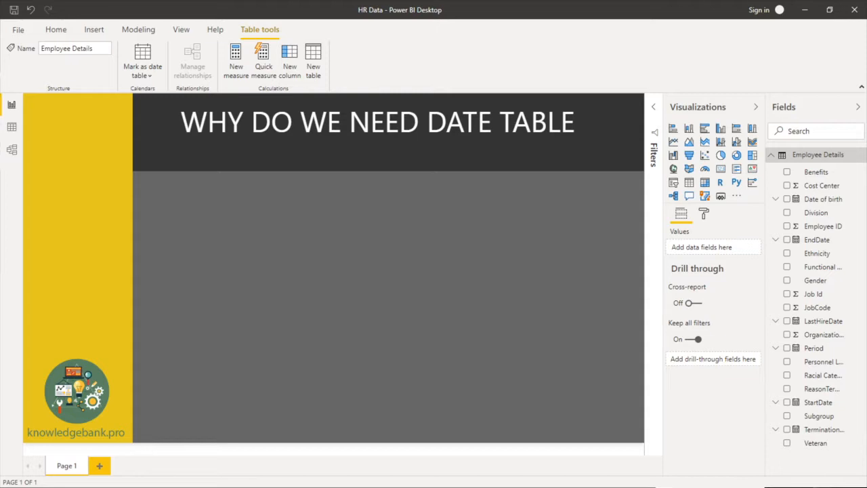
Step: Review the Employee Details table's columns in the data view and return to the report page
left_click(11, 128)
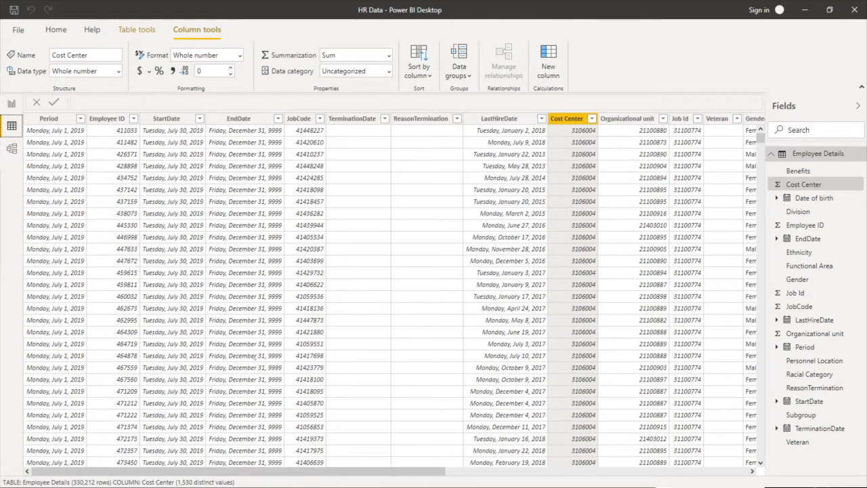
left_click_drag(252, 472, 163, 474)
left_click(11, 104)
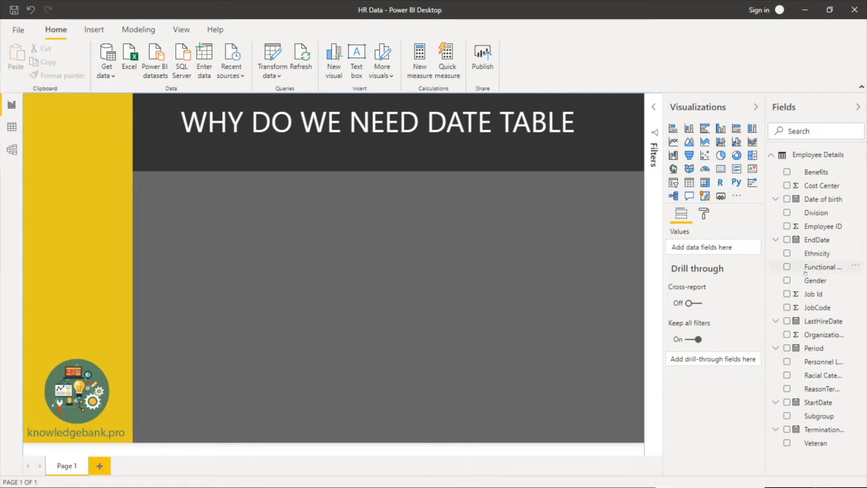
Step: Create a column chart showing the distinct count of Employee ID and enlarge it on the report page
left_click(786, 226)
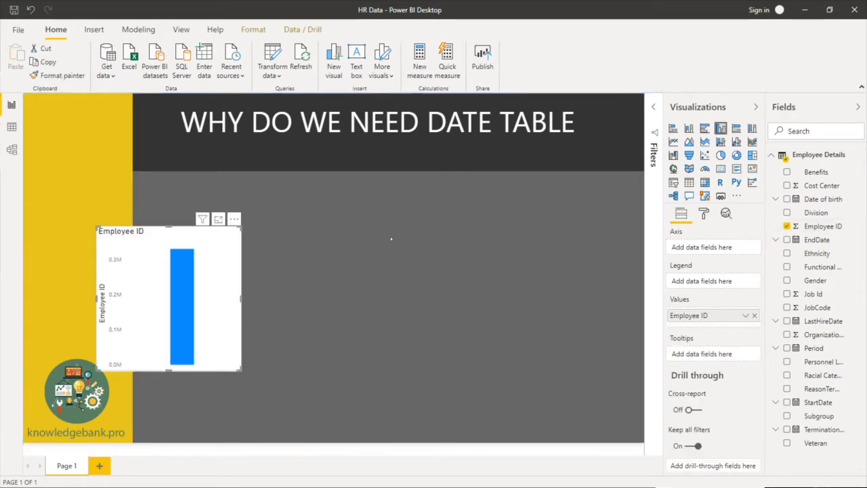
left_click(745, 316)
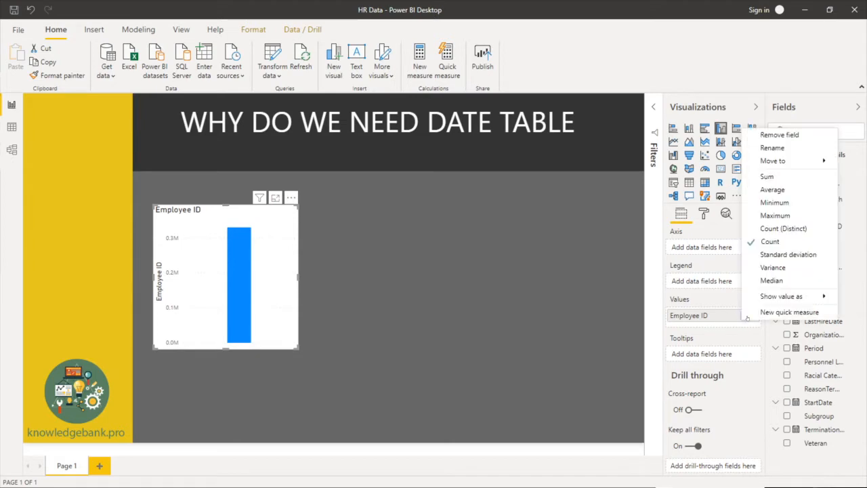
left_click(772, 228)
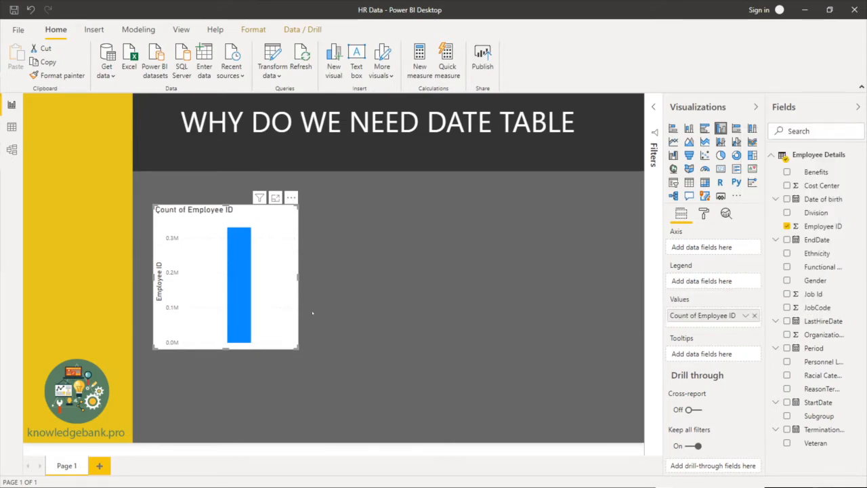
left_click_drag(303, 350, 377, 417)
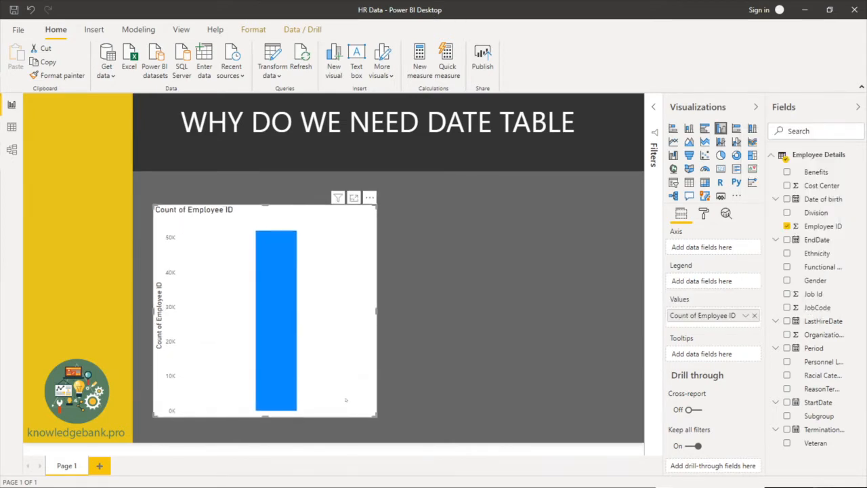
Step: Break the chart down by Functional Area and stretch it across the grey area just below the title banner
left_click(786, 267)
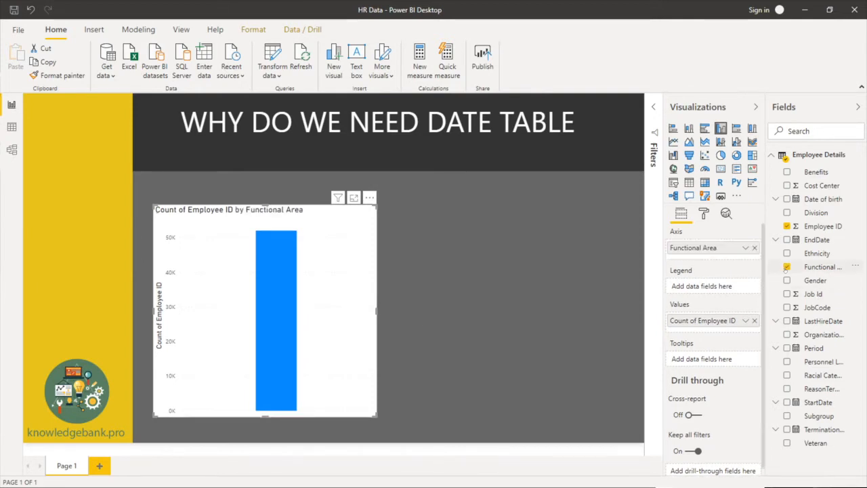
left_click_drag(354, 267, 342, 236)
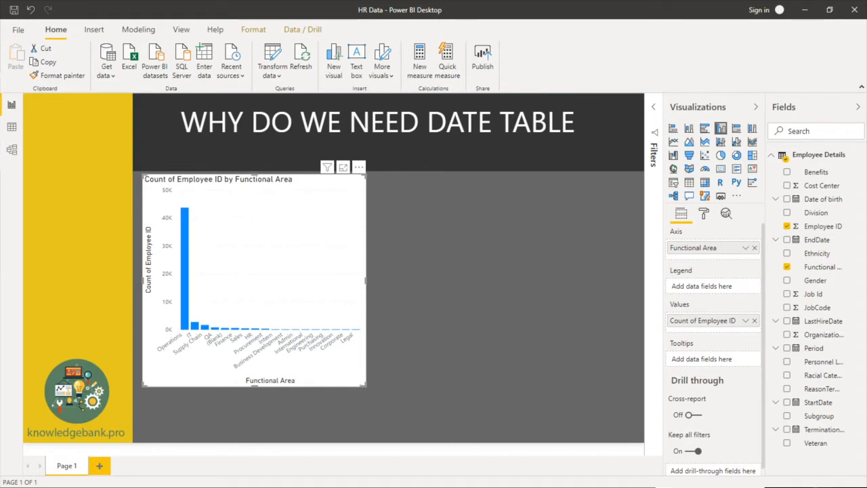
left_click_drag(366, 386, 634, 305)
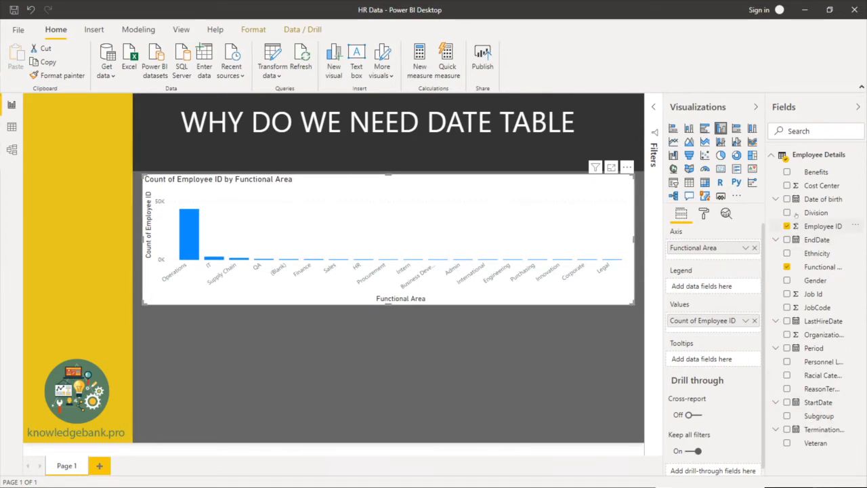
Step: Turn the visual into a stacked column chart with Period on the axis and Functional Area as legend, making it narrower and taller
left_click_drag(814, 347, 711, 245)
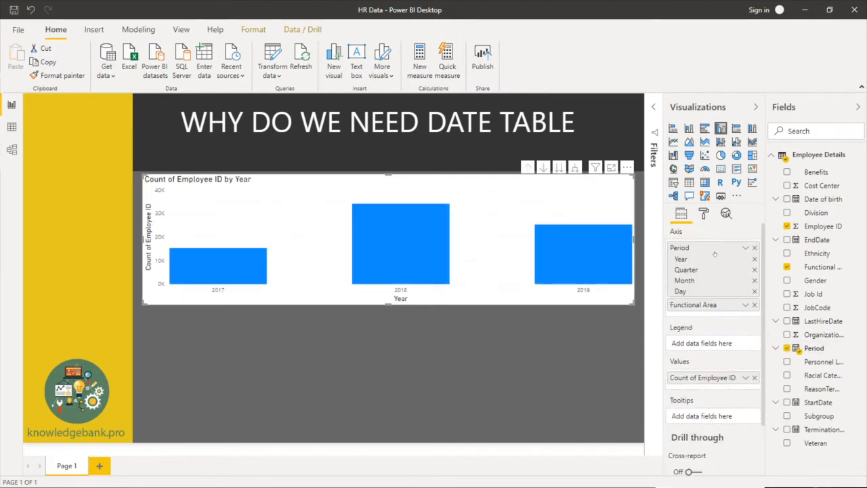
left_click_drag(713, 307, 717, 344)
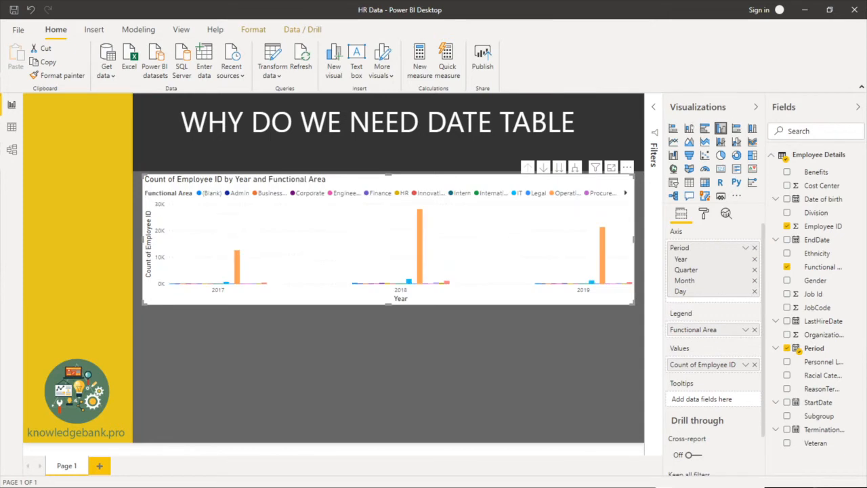
left_click(689, 128)
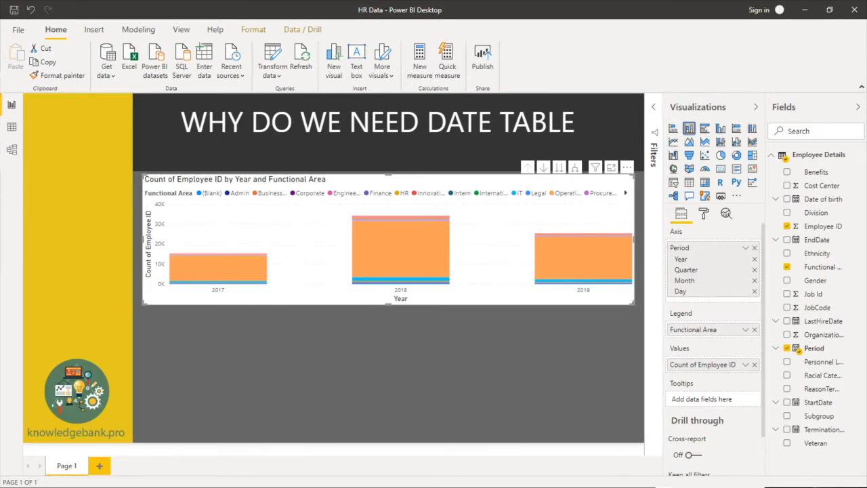
left_click_drag(633, 304, 513, 371)
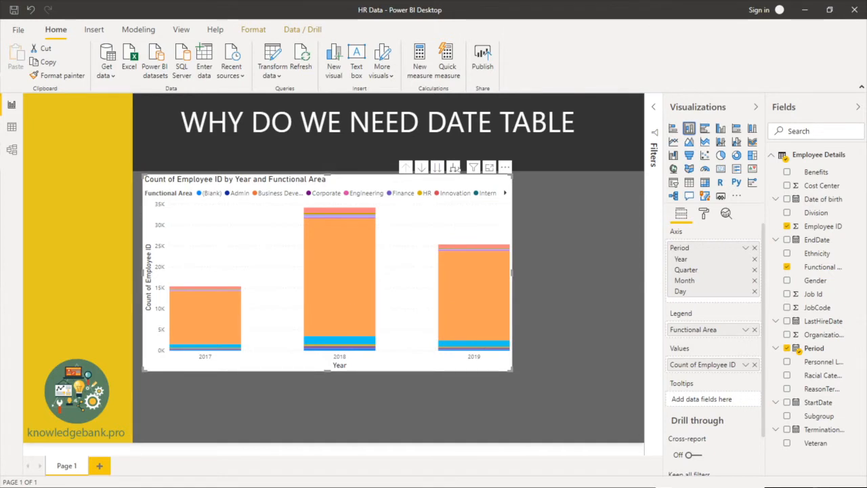
Step: Remove Quarter from the Period hierarchy, expand the chart to month level and widen it across the page
left_click(754, 270)
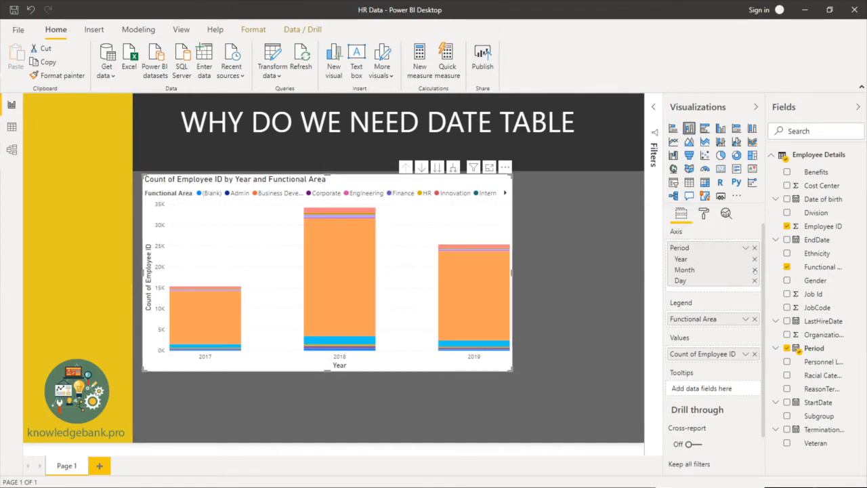
left_click(453, 166)
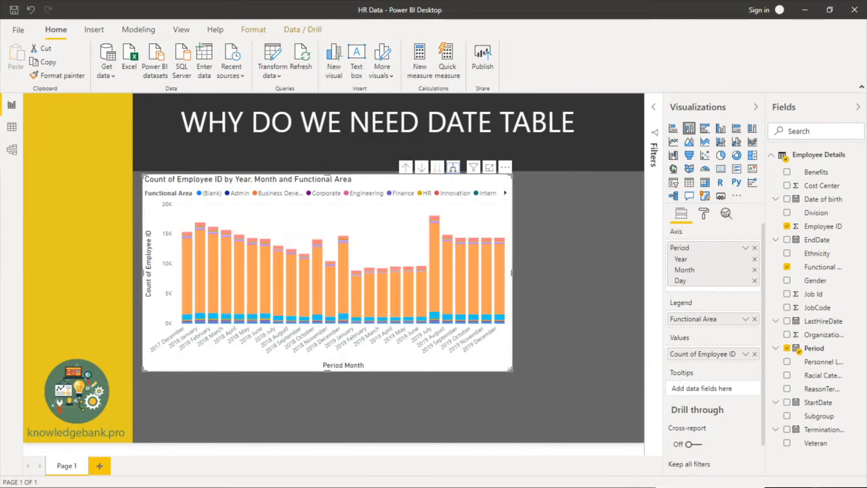
left_click_drag(512, 370, 626, 350)
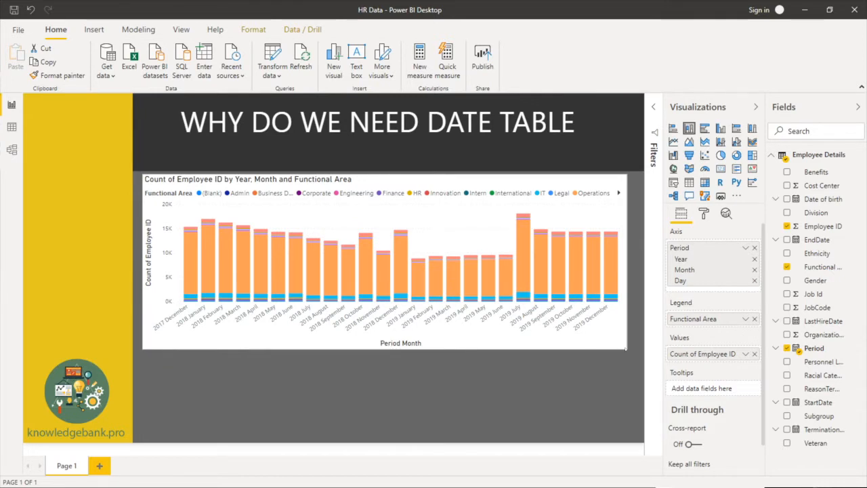
Step: Move the chart down, add a Functional Area slicer above it and filter the page to Finance
left_click(359, 201)
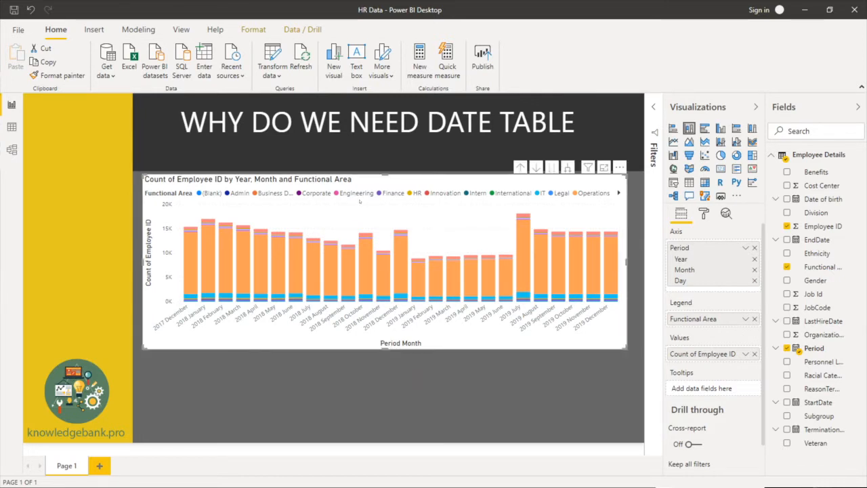
left_click_drag(359, 201, 354, 273)
left_click_drag(823, 266, 521, 204)
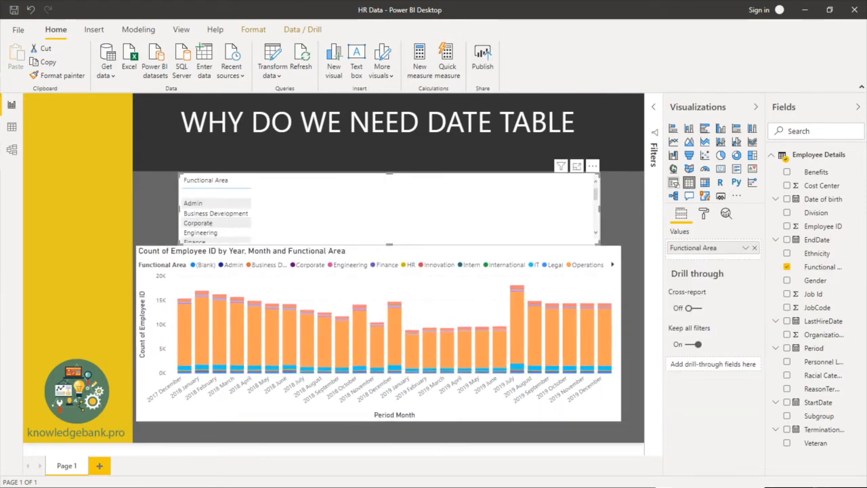
left_click(673, 182)
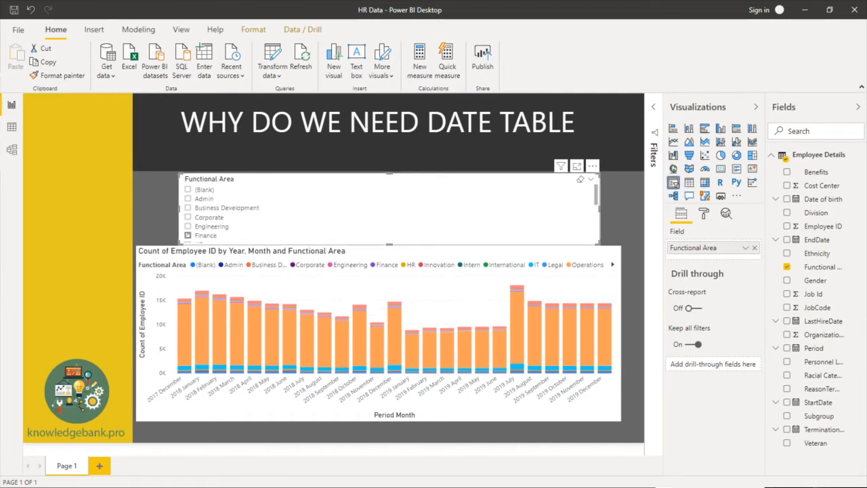
left_click(187, 235)
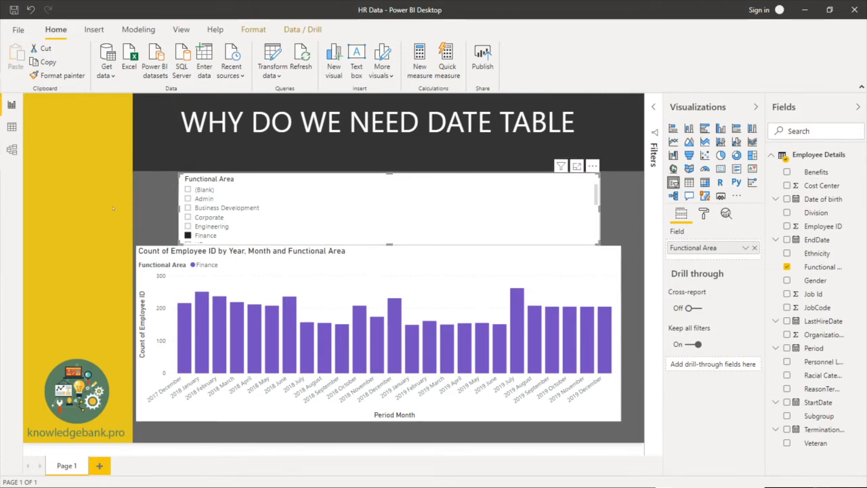
Step: Start a new calculated table named Date in the data view, using the CALENDAR function
left_click(11, 127)
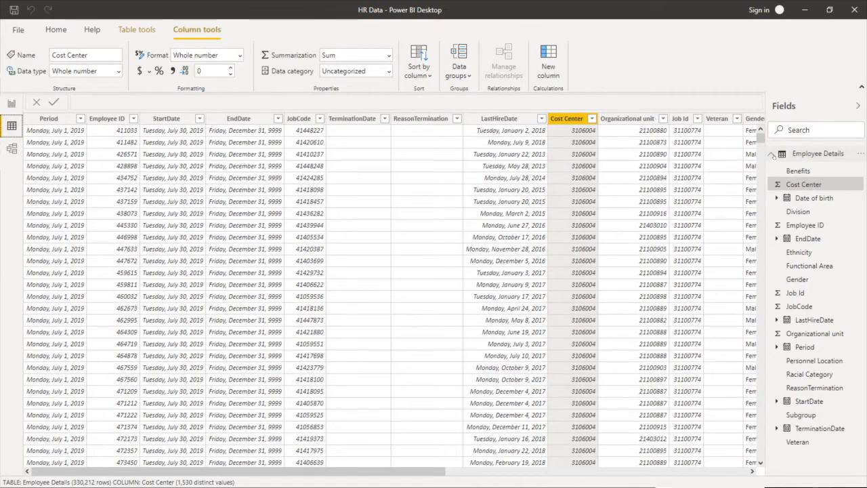
left_click(772, 154)
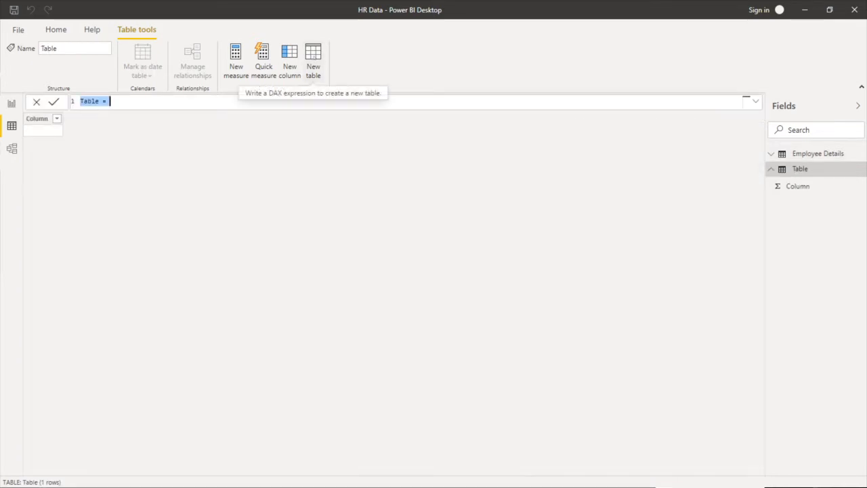
type("Date =")
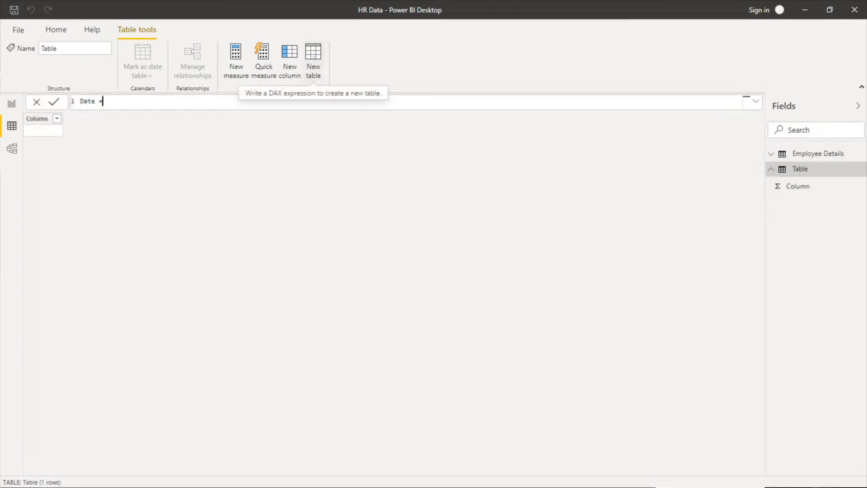
type(" va")
key("BackSpace")
key("BackSpace")
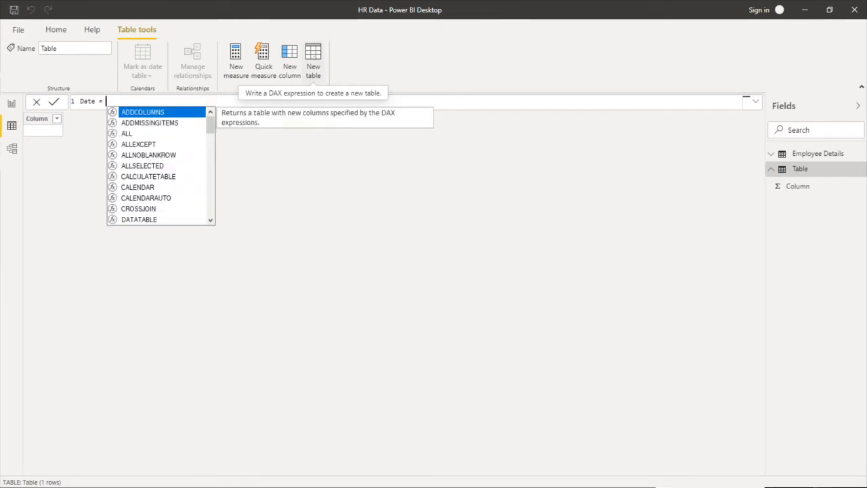
type("ca")
key("Down")
key("Tab")
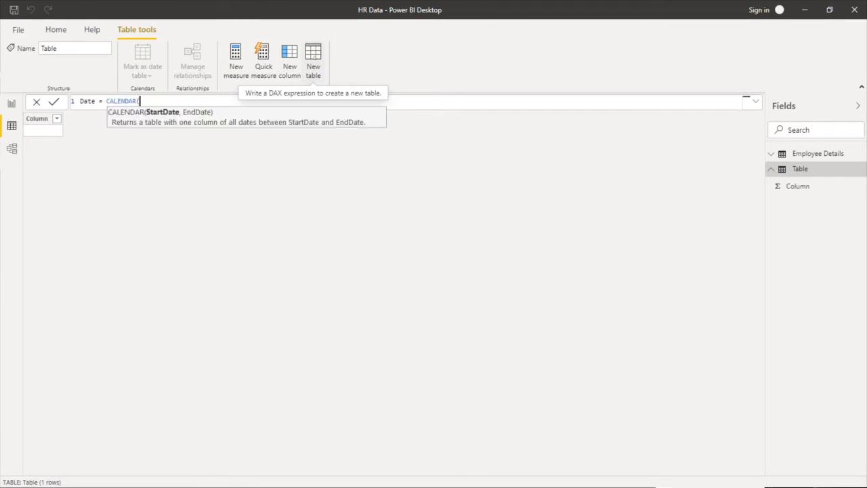
Step: Set the calendar range from DATE(2017,12,1) to DATE(2019,12,31) and create the table
type("DATE")
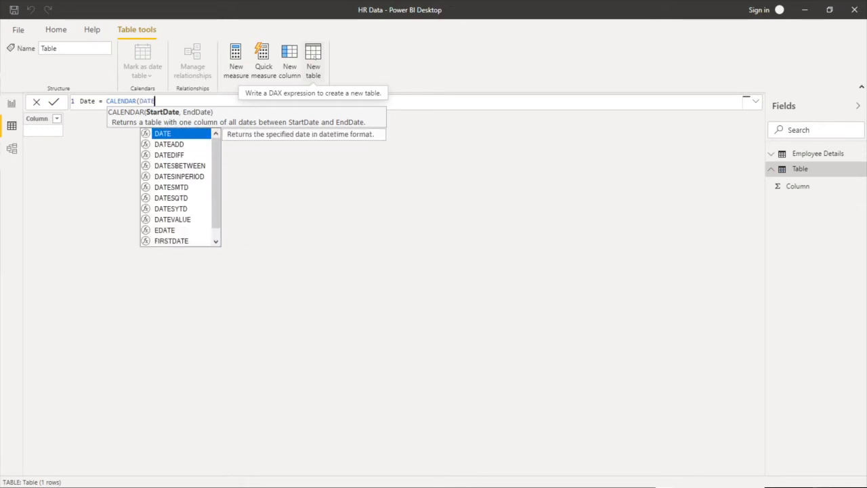
type("(2")
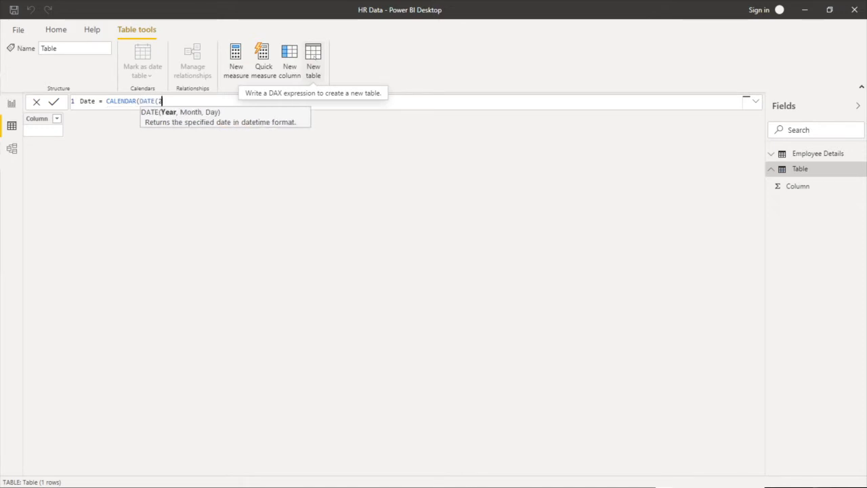
type("017,12,1,")
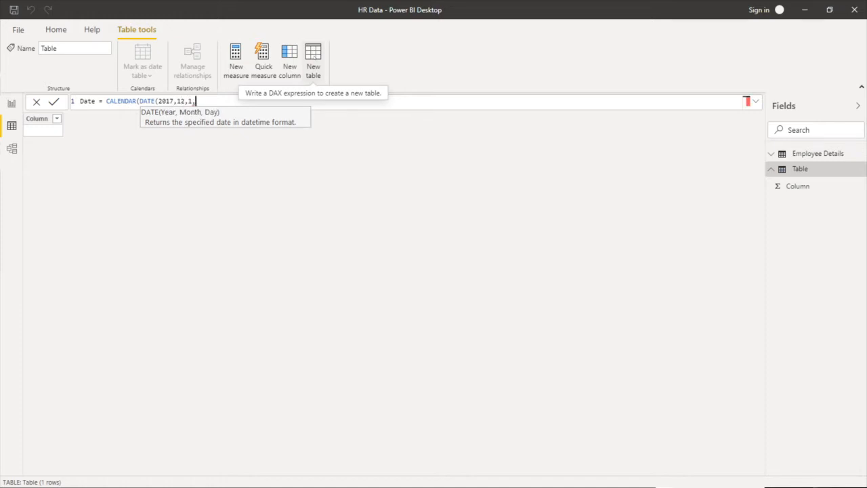
key("BackSpace")
type("),")
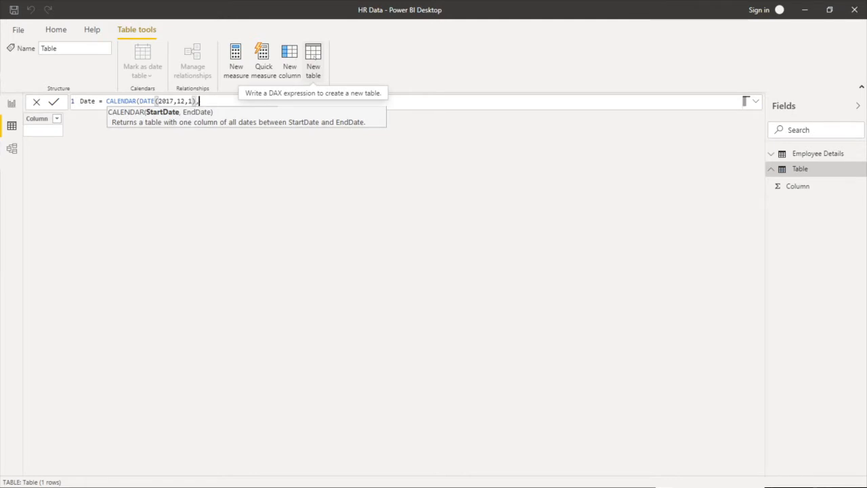
type("DAT")
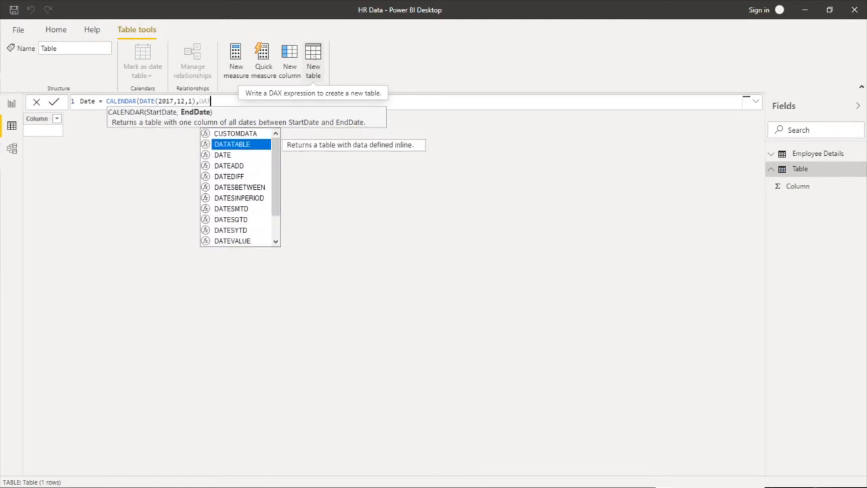
type("E(")
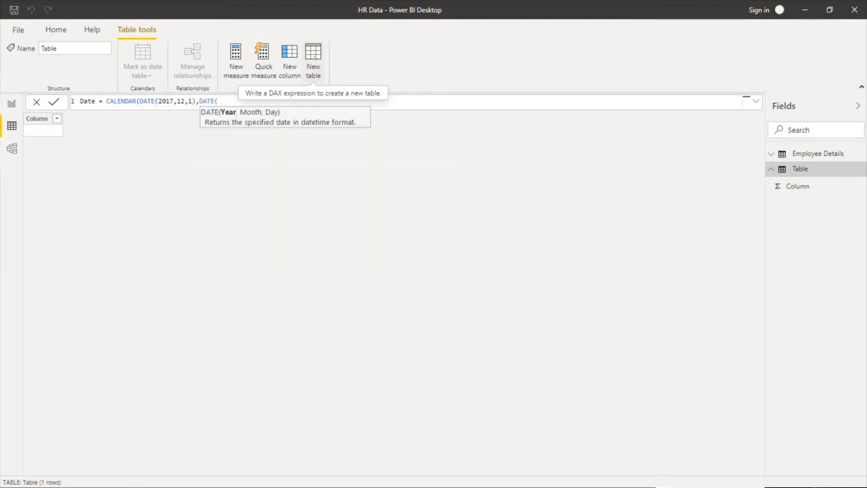
type("2019,12,3")
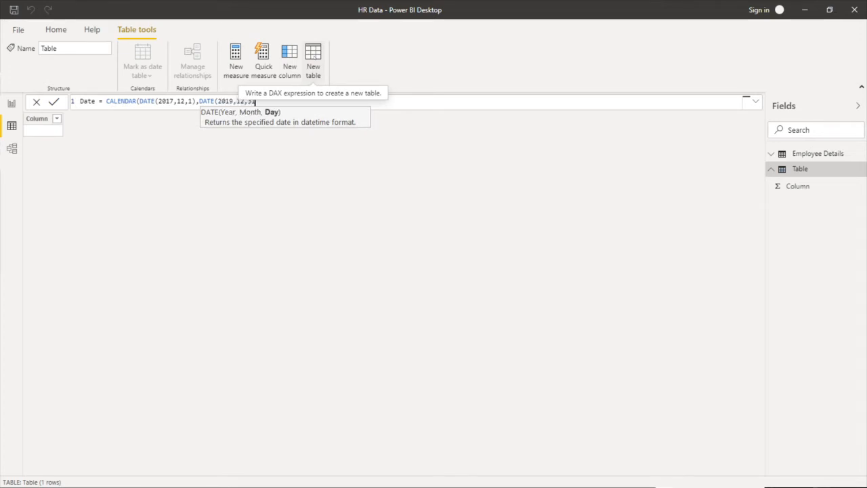
type("1))")
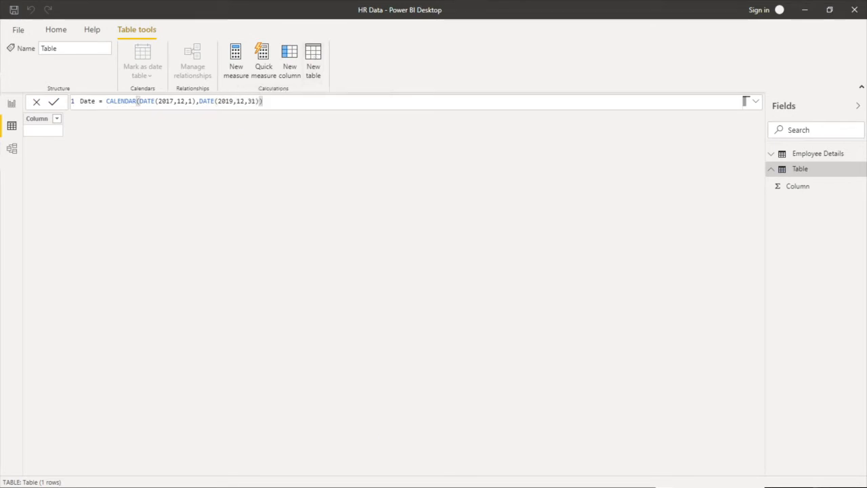
key("Return")
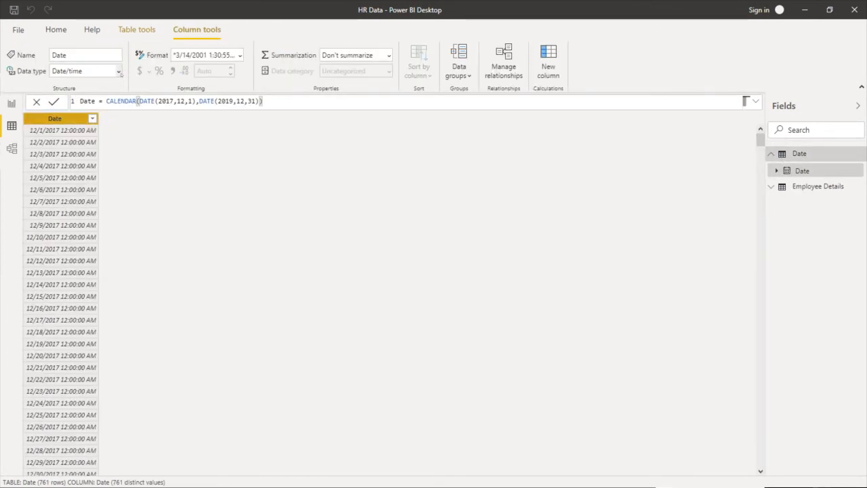
Step: Change the data type of the Date table's Date column to Date
left_click(119, 71)
left_click(67, 153)
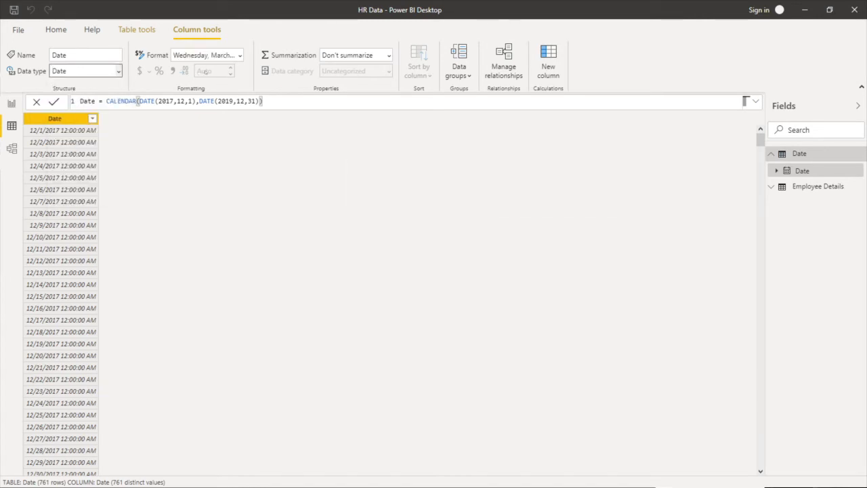
Step: Format the Date table's Date column as 03/14/2001 (mm/dd/yyyy) and relate it to the Period column of Employee Details
left_click(239, 56)
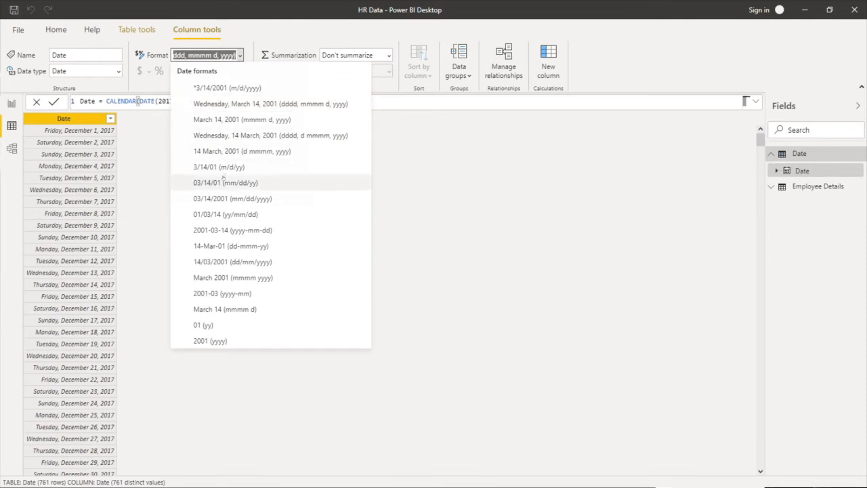
left_click(218, 199)
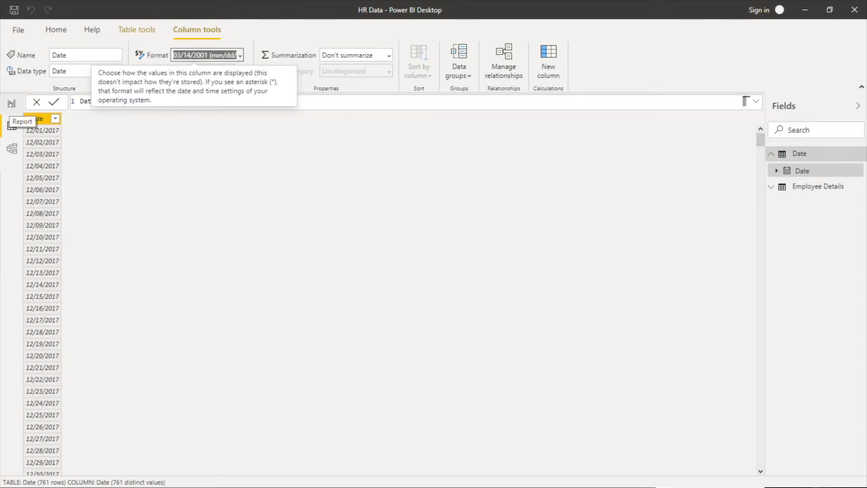
left_click(11, 126)
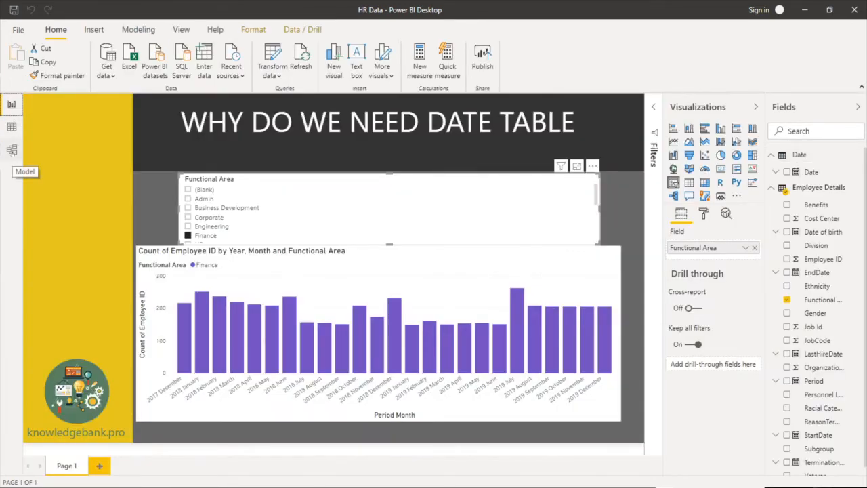
left_click(12, 149)
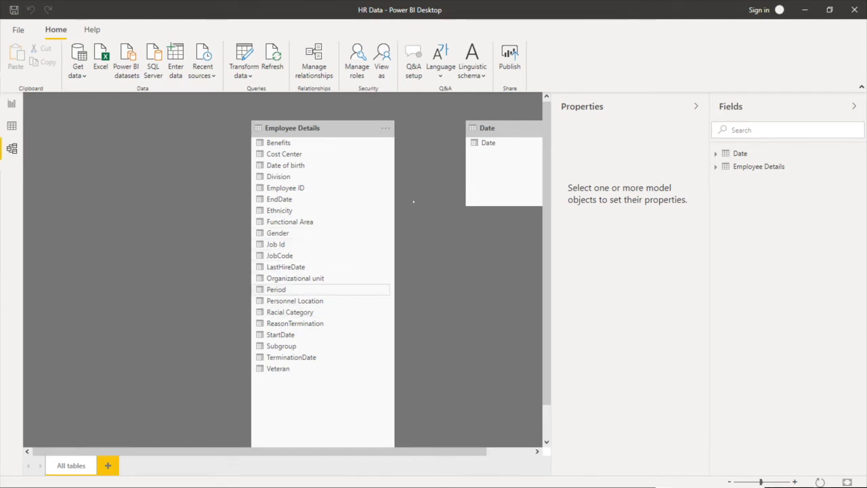
left_click_drag(488, 143, 271, 290)
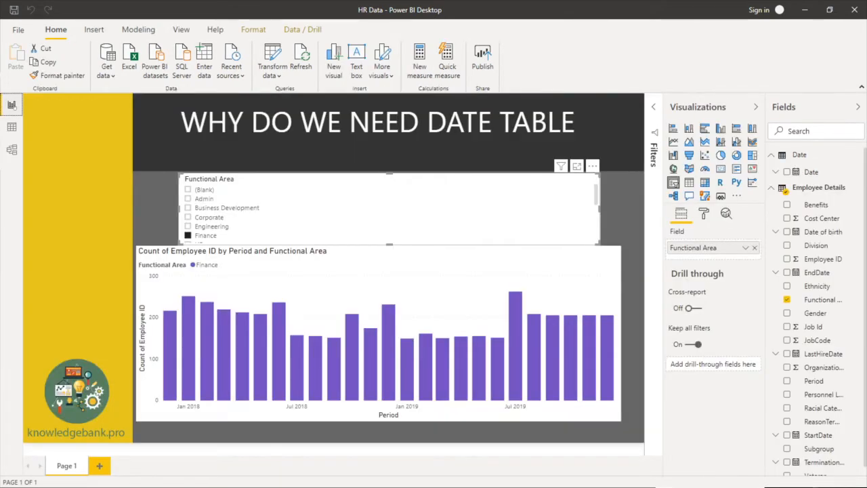
Step: Remove the Functional Area slicer and the employee count chart from the report page
left_click(591, 167)
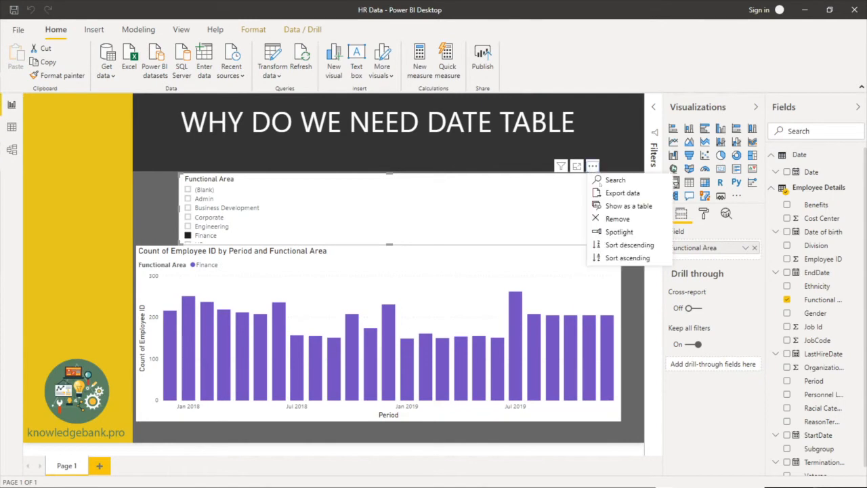
left_click(613, 219)
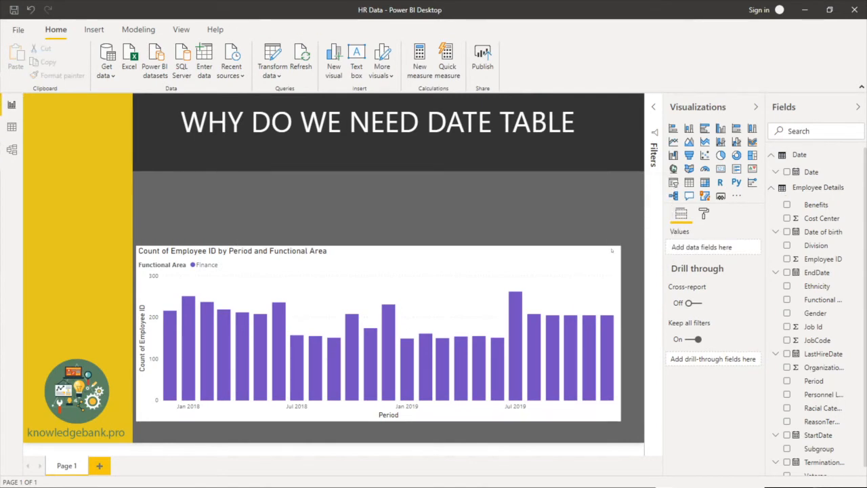
left_click(609, 262)
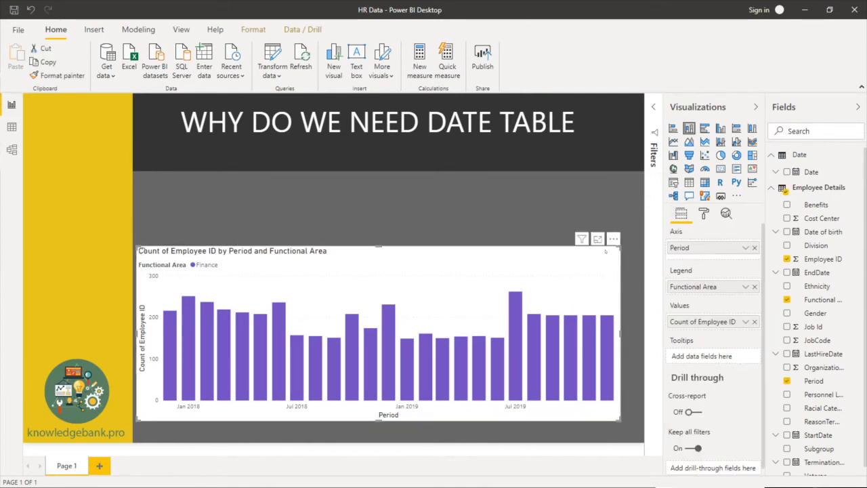
left_click(612, 239)
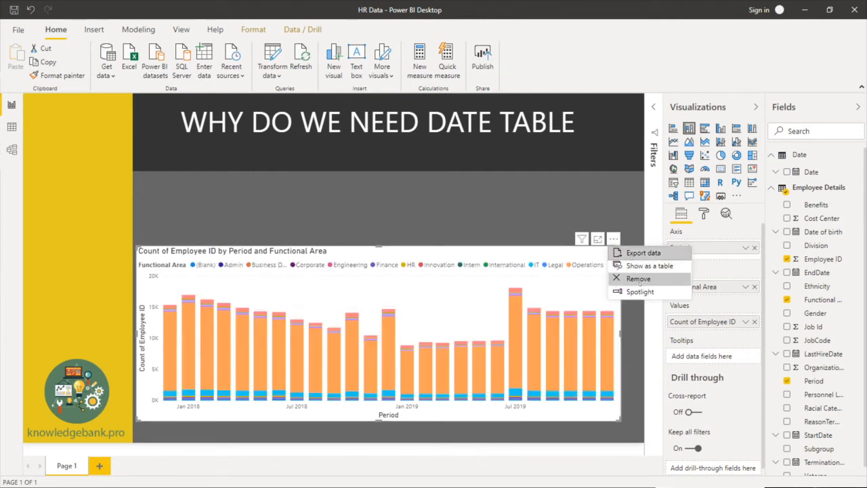
left_click(637, 278)
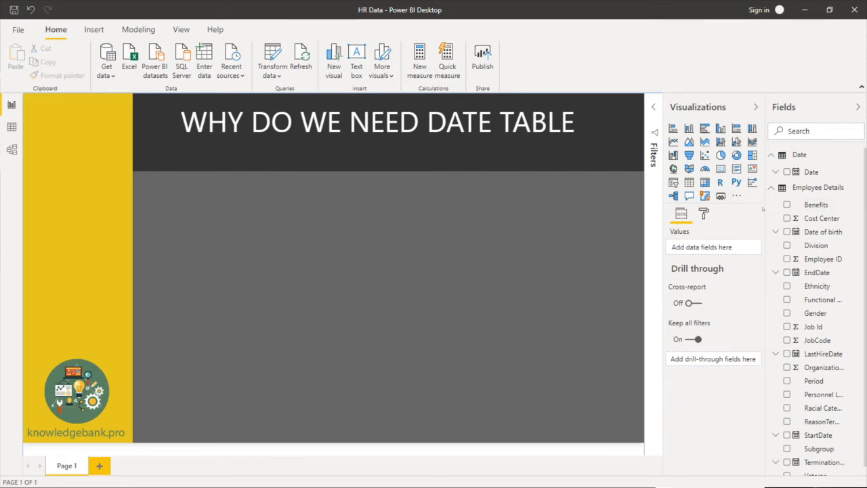
Step: Start a new measure named YTD Empl Count in the Employee Details table, using the TOTALYTD function
left_click_drag(766, 204, 706, 204)
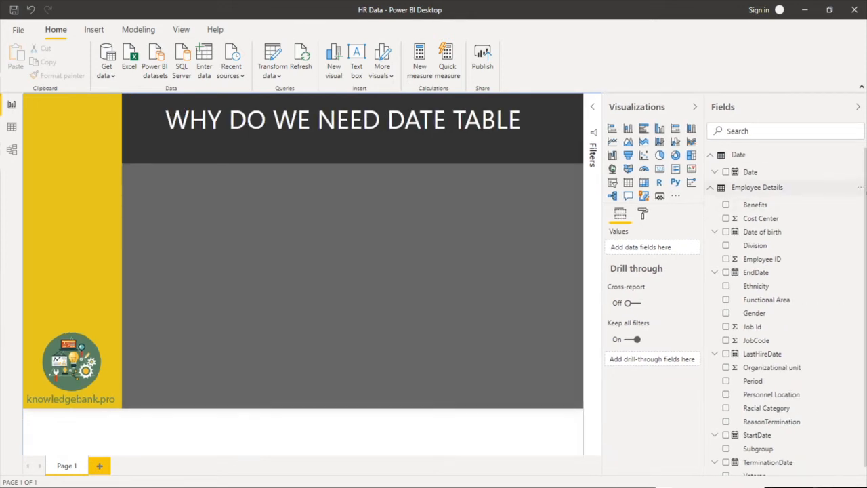
left_click(859, 190)
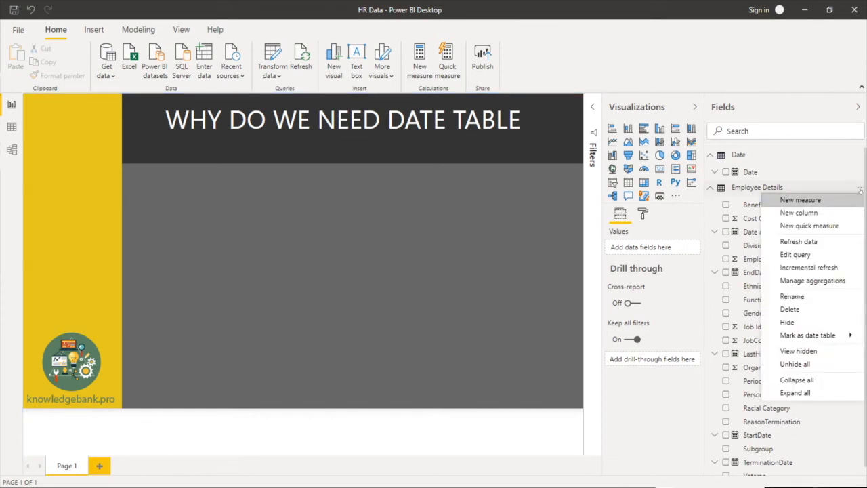
left_click(798, 197)
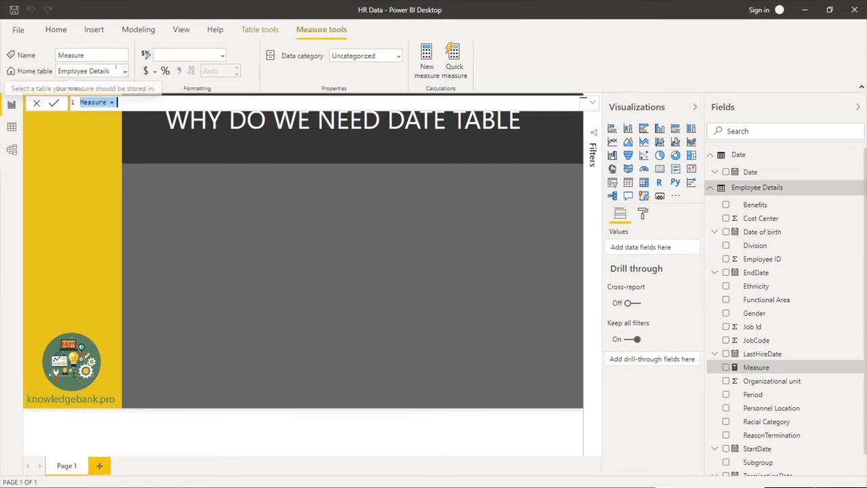
type("YTD Emp")
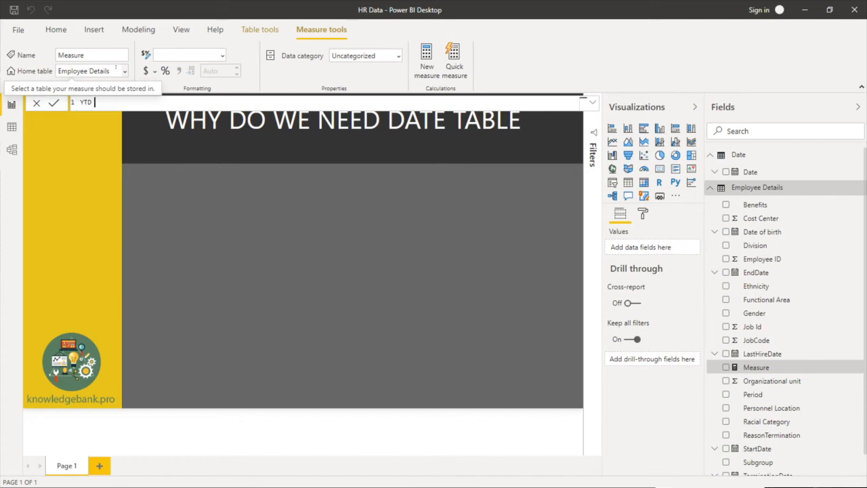
type("l Cplunt =")
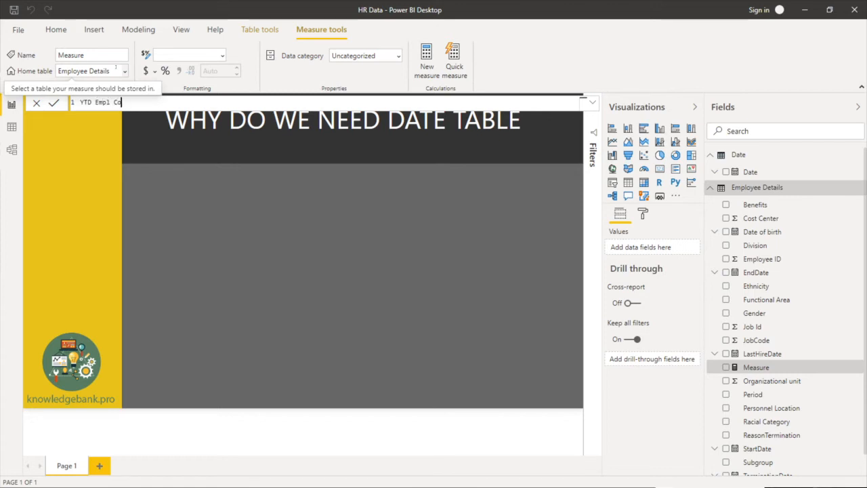
type(" TOT")
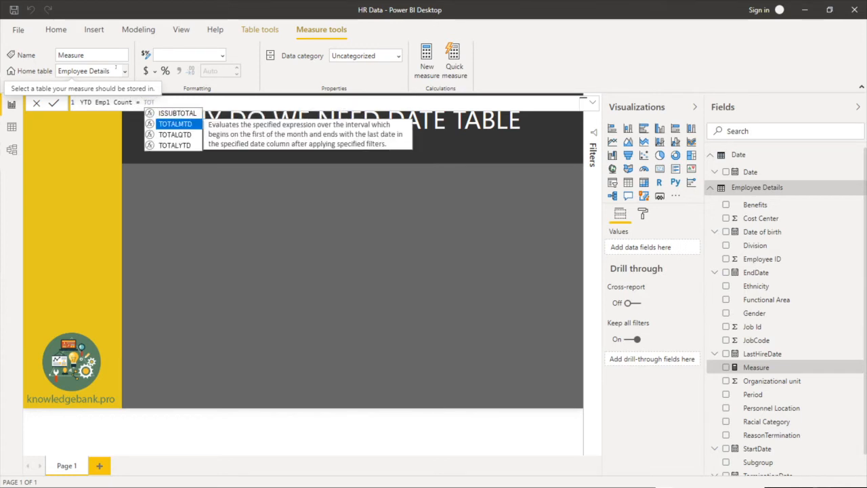
key("Down")
key("Down")
key("Tab")
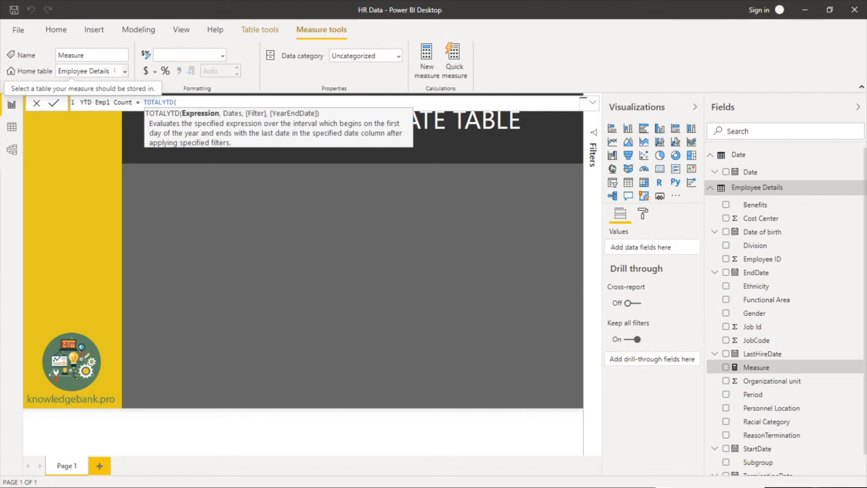
Step: Enter DISTINCTCOUNT('Employee Details'[Employee ID]) as the expression argument of TOTALYTD
type("DIS")
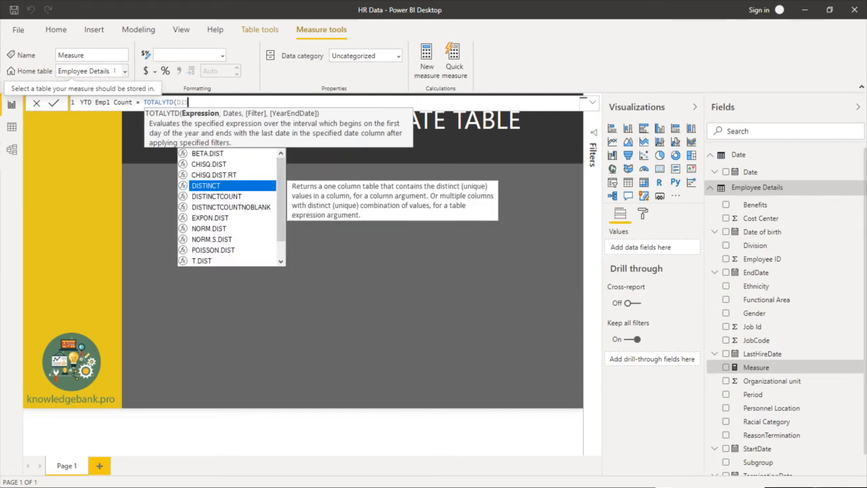
key("Down")
key("Tab")
type("Emp")
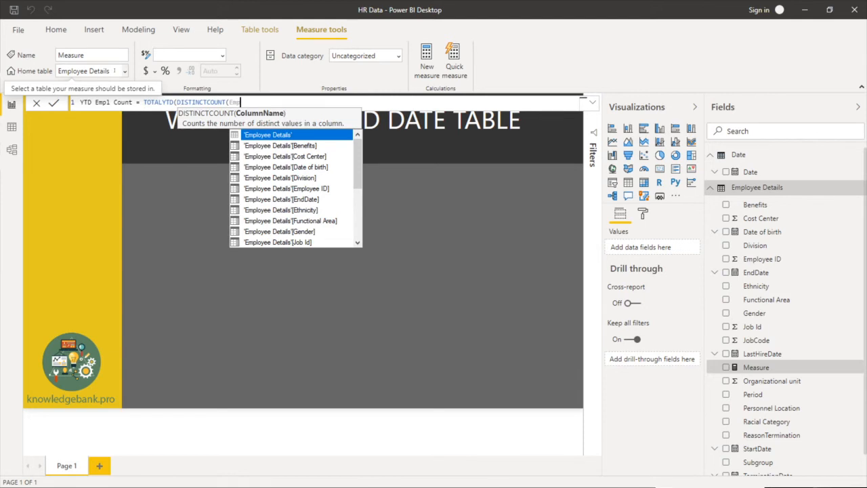
key("Down")
key("Down")
key("Down")
key("Down")
key("Down")
key("Tab")
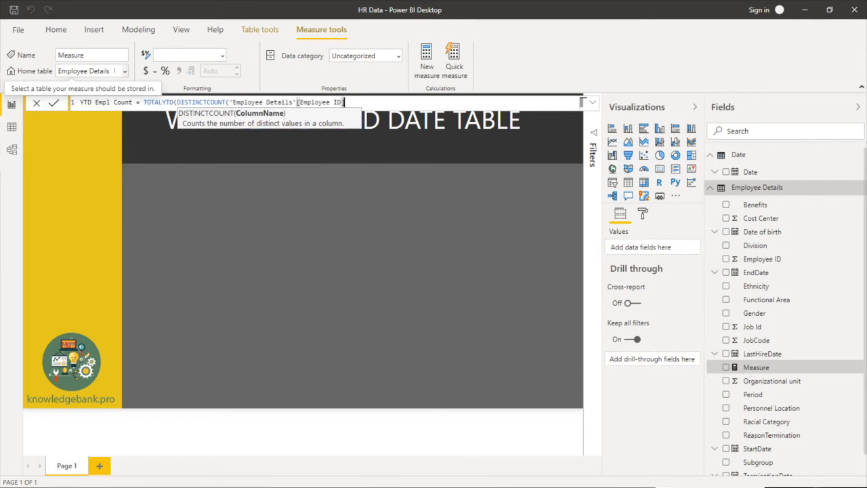
type(")")
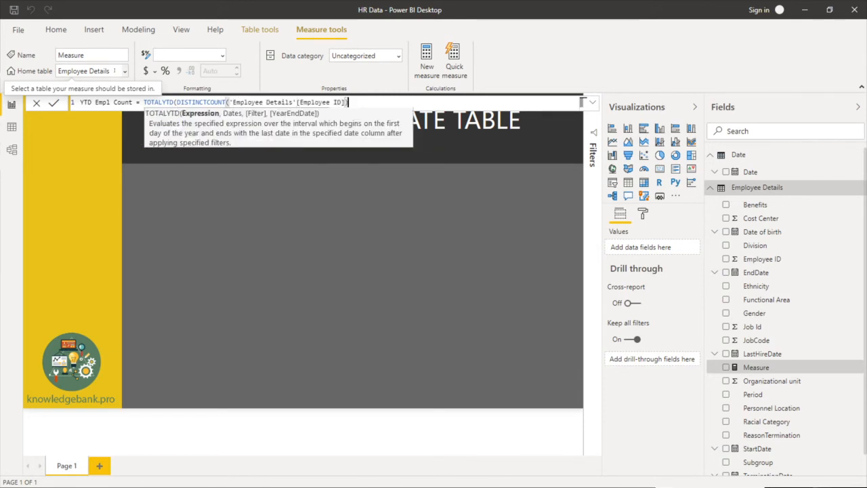
Step: Complete the TOTALYTD formula with 'Date'[Date] as the dates argument and create the measure
type(",")
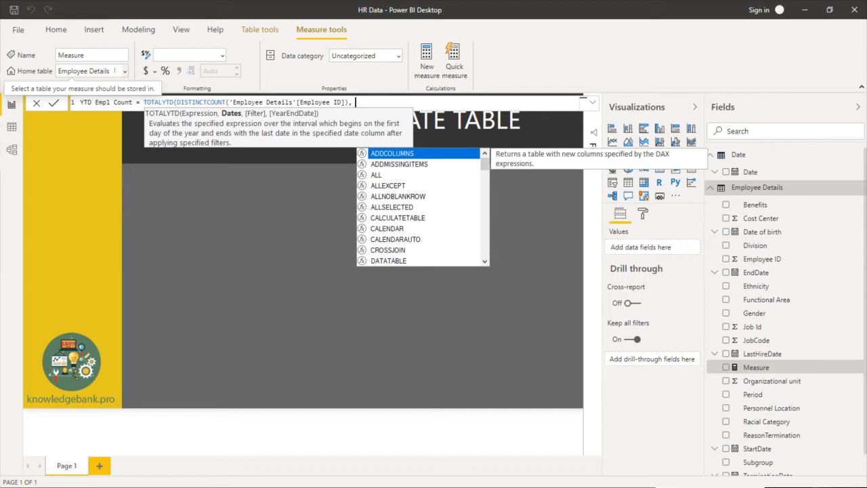
type("Dat")
key("Down")
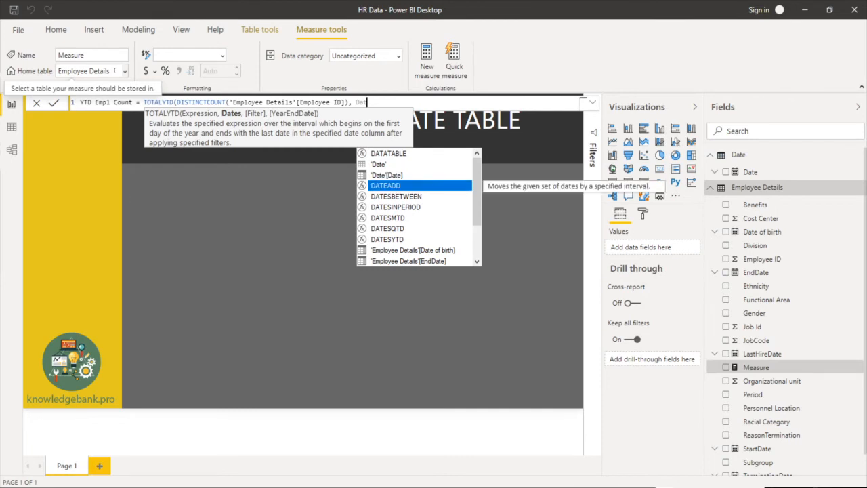
key("Up")
key("Tab")
type(")")
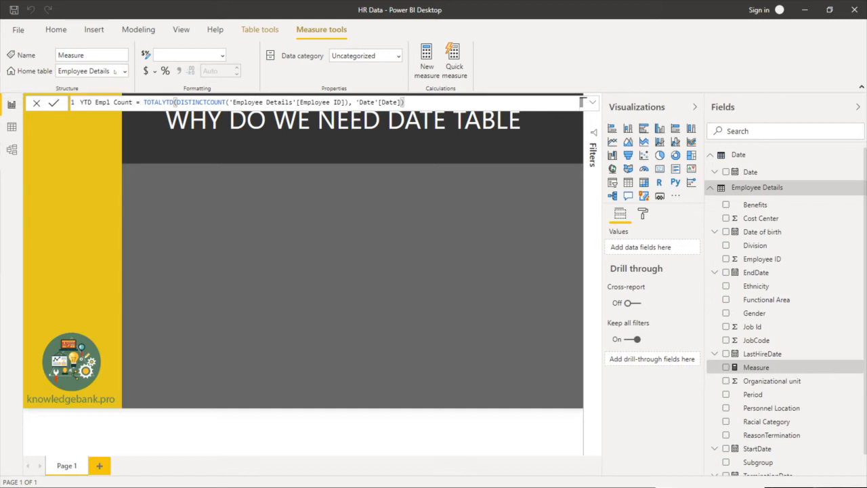
key("Return")
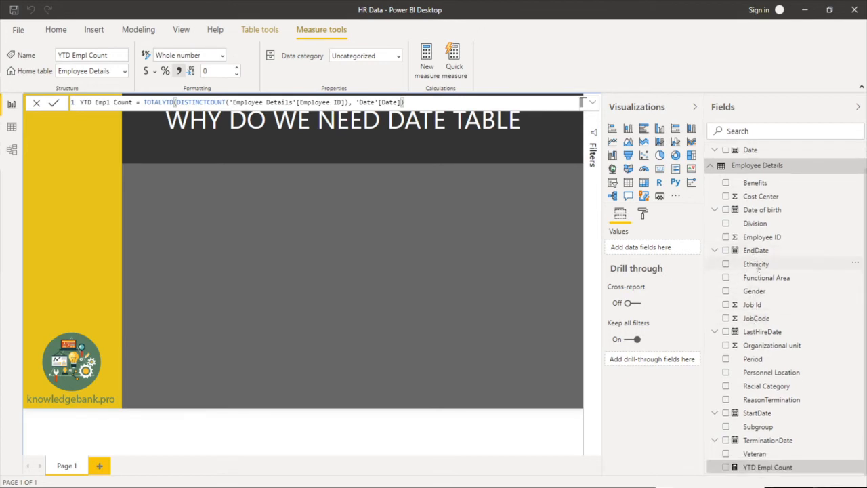
Step: Chart YTD Empl Count by Functional Area in a column chart, then move it below the page title and enlarge it
left_click(726, 467)
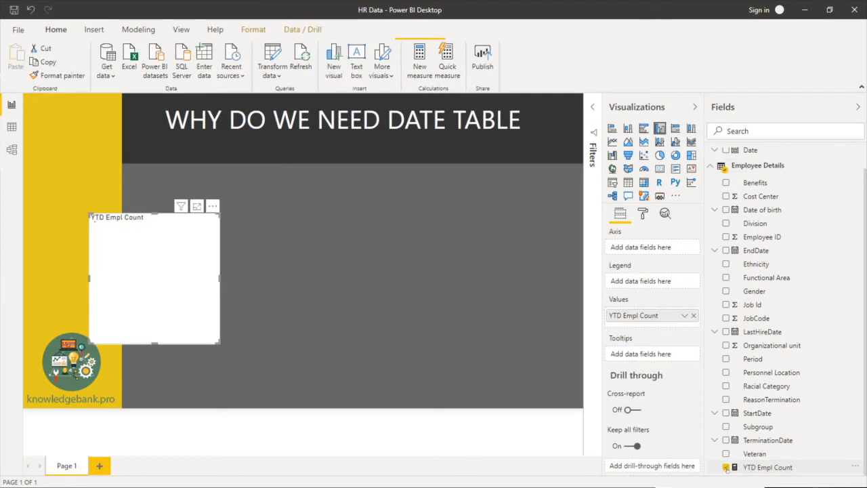
left_click(725, 278)
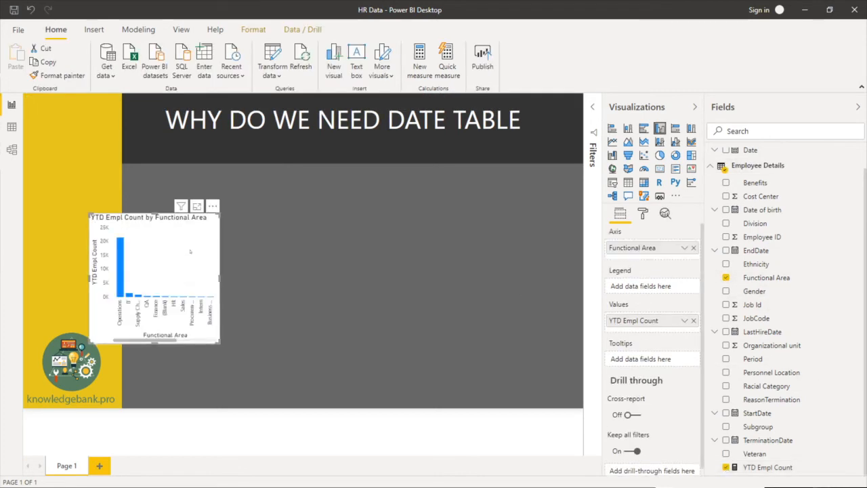
left_click_drag(191, 252, 235, 212)
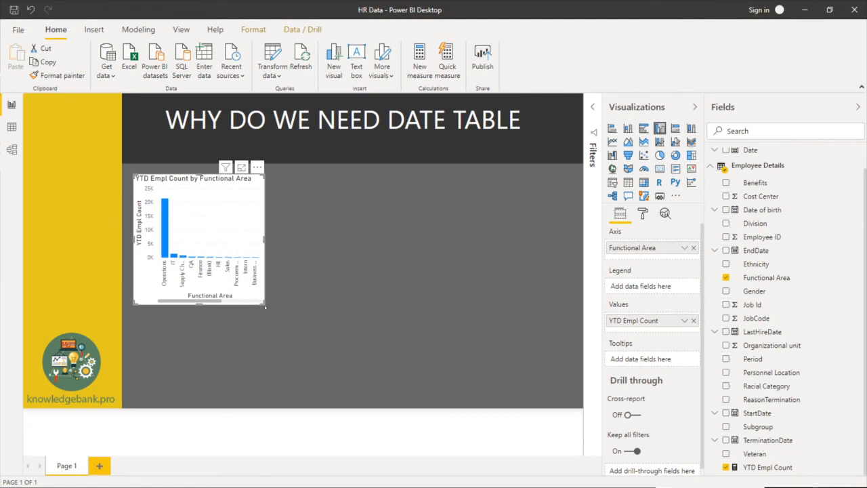
left_click_drag(263, 304, 467, 339)
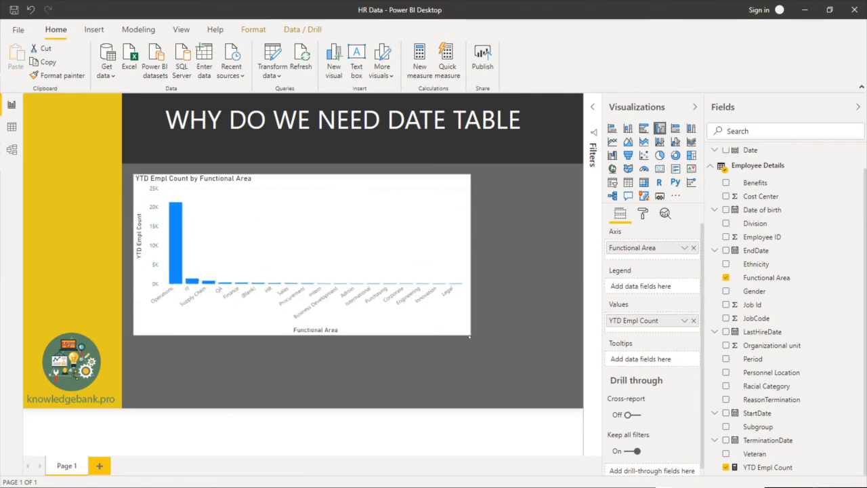
left_click(545, 309)
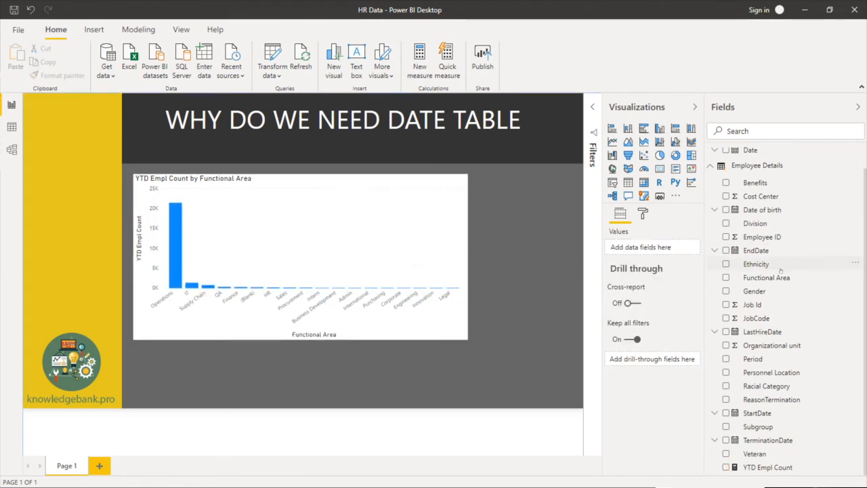
Step: Expand the Date table's Date column and its Date Hierarchy down to the Year, Quarter, Month and Day levels
scroll(721, 183, "up", 1)
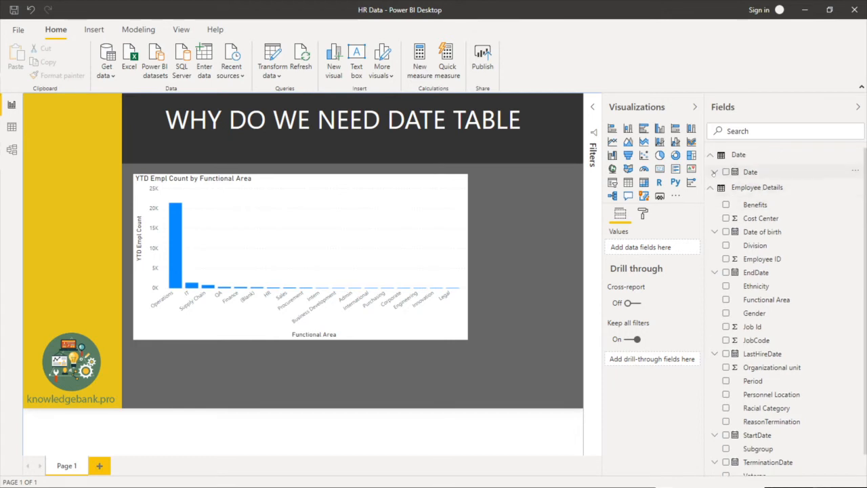
left_click(715, 172)
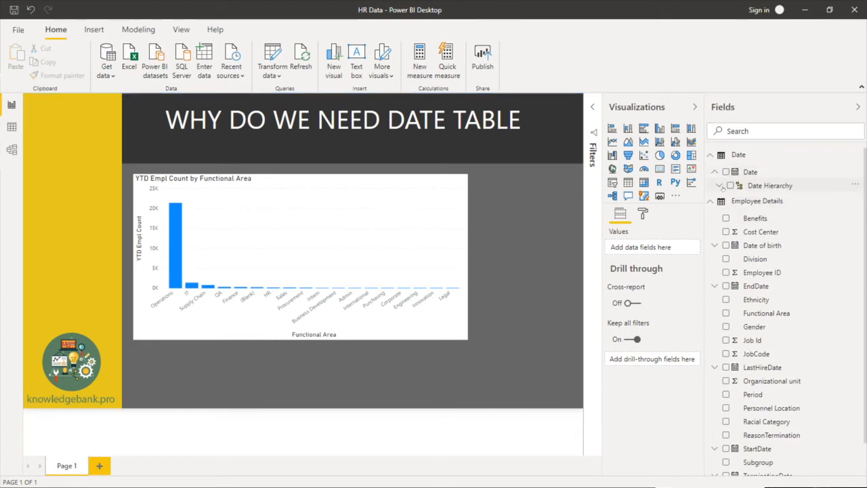
left_click(719, 186)
left_click_drag(759, 199, 527, 204)
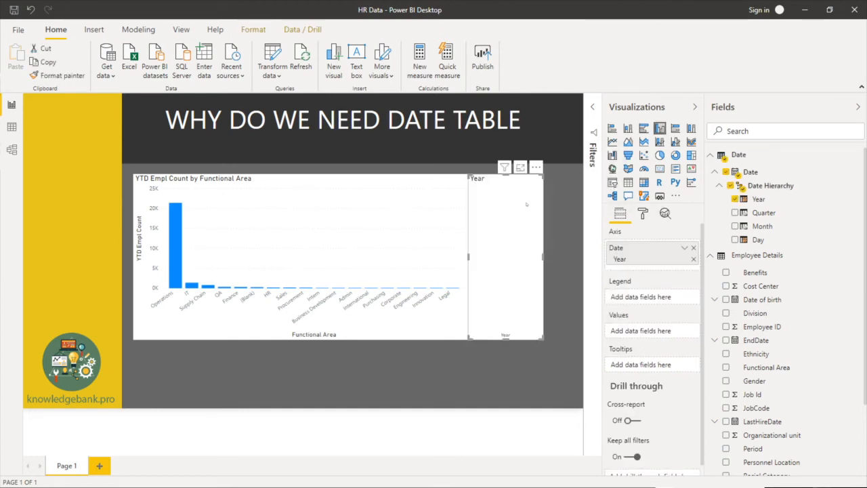
left_click(536, 167)
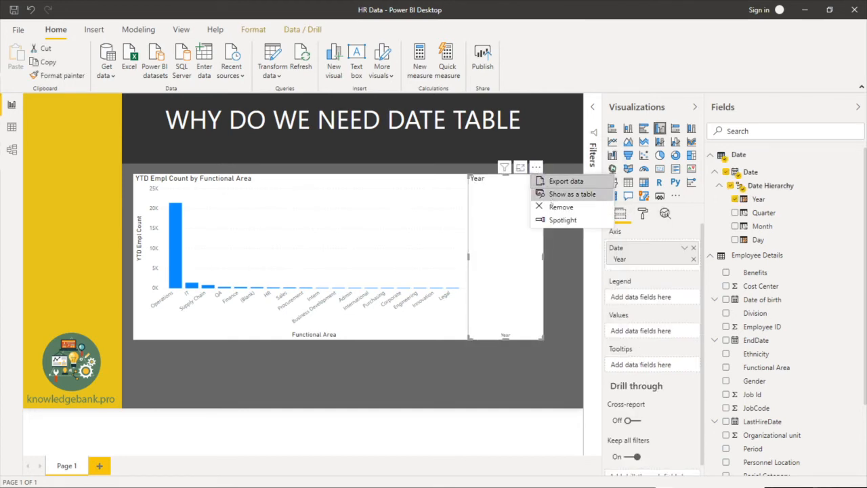
left_click(555, 207)
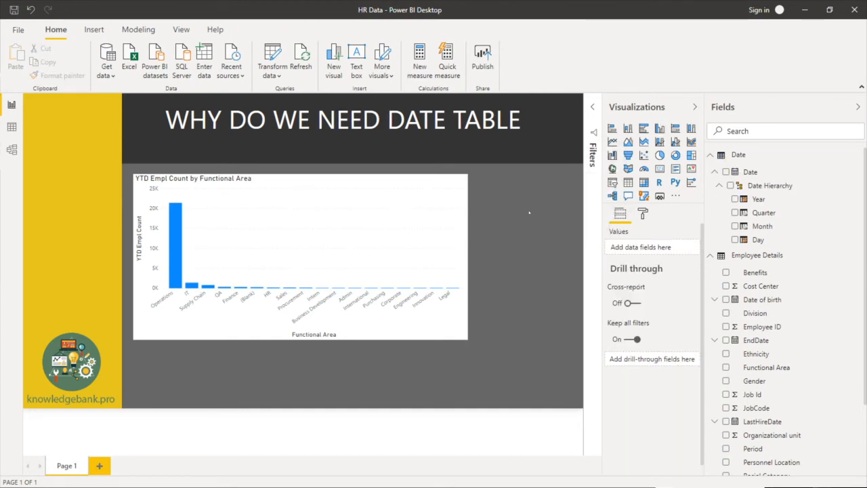
Step: Add a slicer on the Date table's Date hierarchy, shrink it and place it beside the column chart
left_click(725, 172)
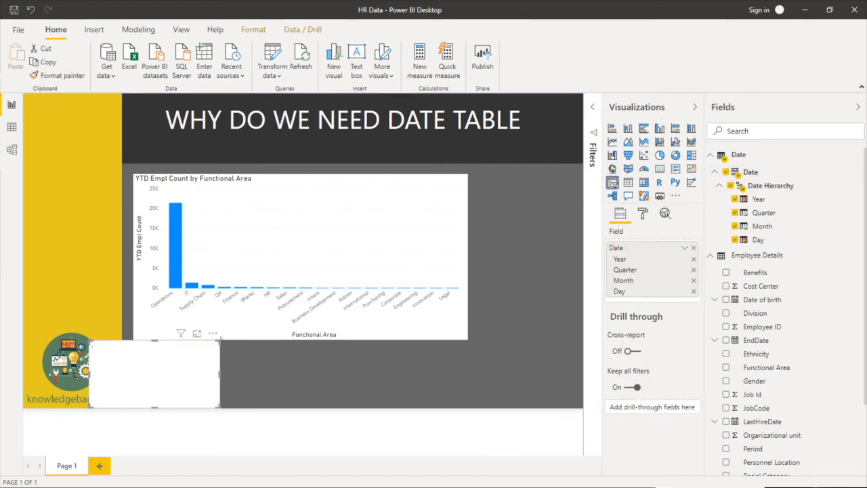
left_click(612, 182)
left_click_drag(184, 357, 546, 208)
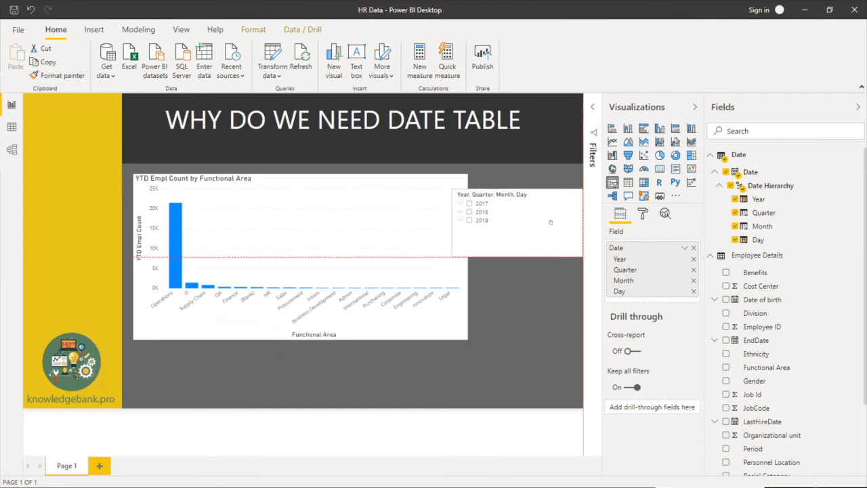
left_click_drag(448, 258, 495, 239)
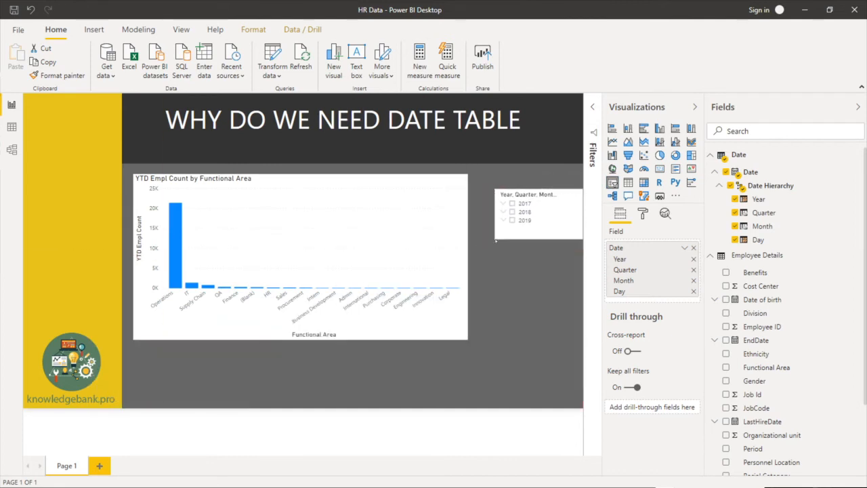
left_click_drag(554, 229, 525, 244)
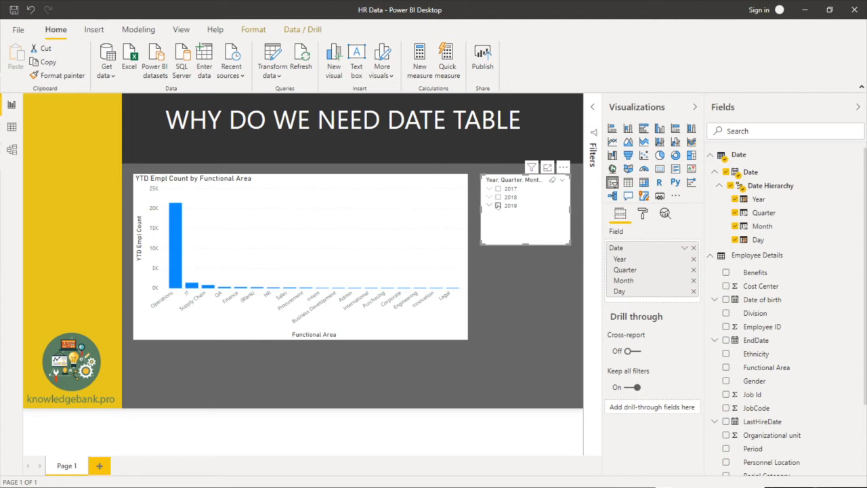
Step: Filter the chart to 2019 in the date slicer, look at that year's quarters, and compare it with 2018 before reselecting 2019
left_click(498, 205)
left_click(489, 206)
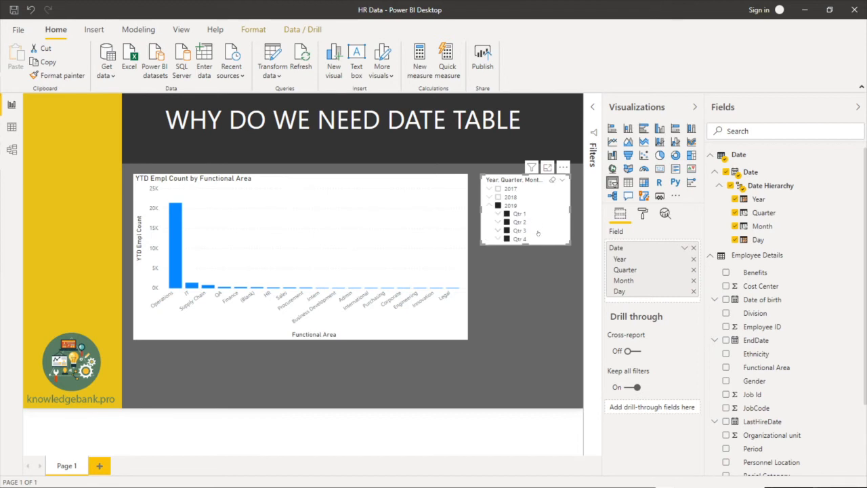
left_click(490, 206)
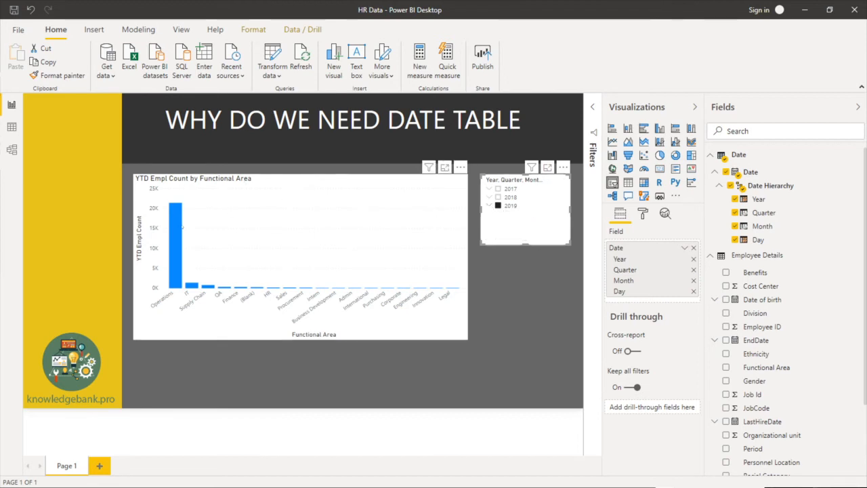
left_click(499, 197)
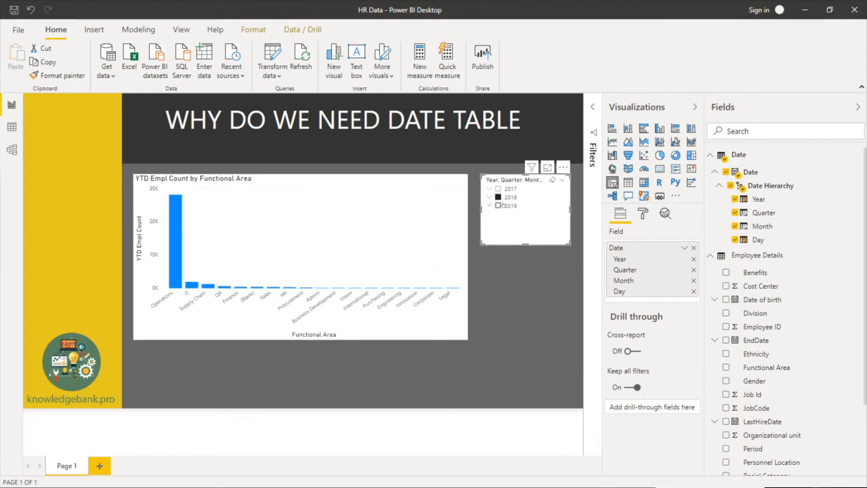
left_click(498, 205)
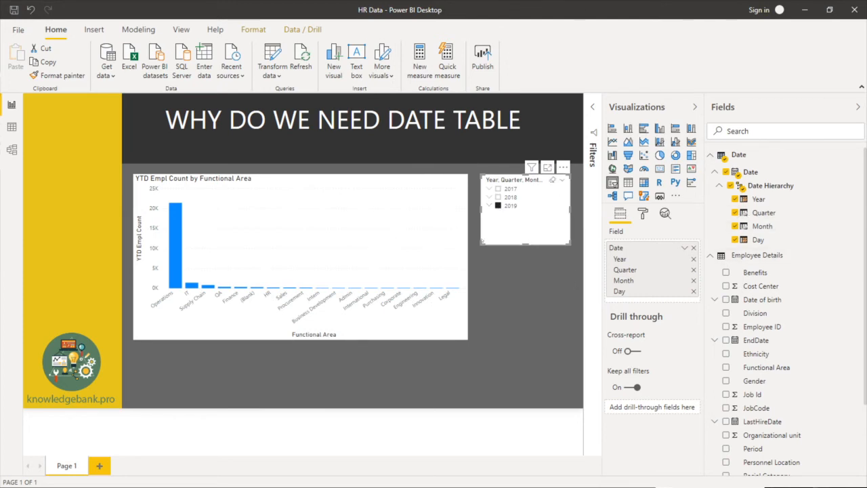
Step: Start a new measure named PYTD Empl Count in the Employee Details table, using the CALCULATE function
scroll(765, 322, "down", 3)
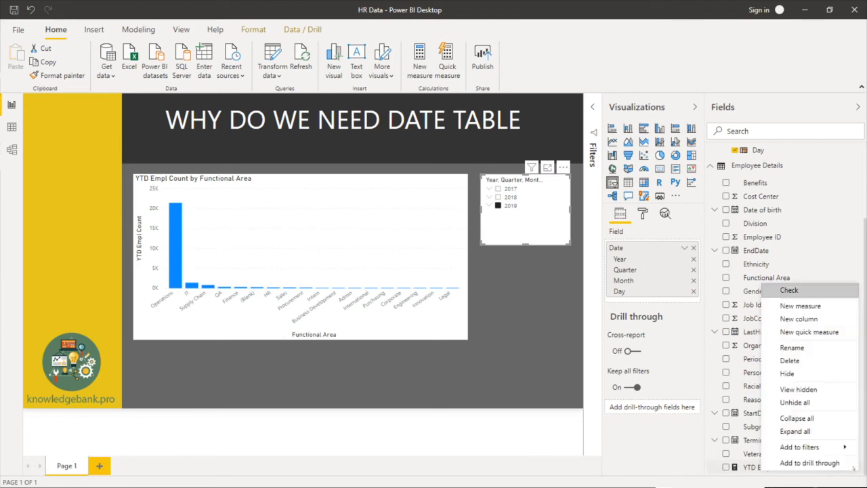
left_click(855, 466)
left_click(807, 309)
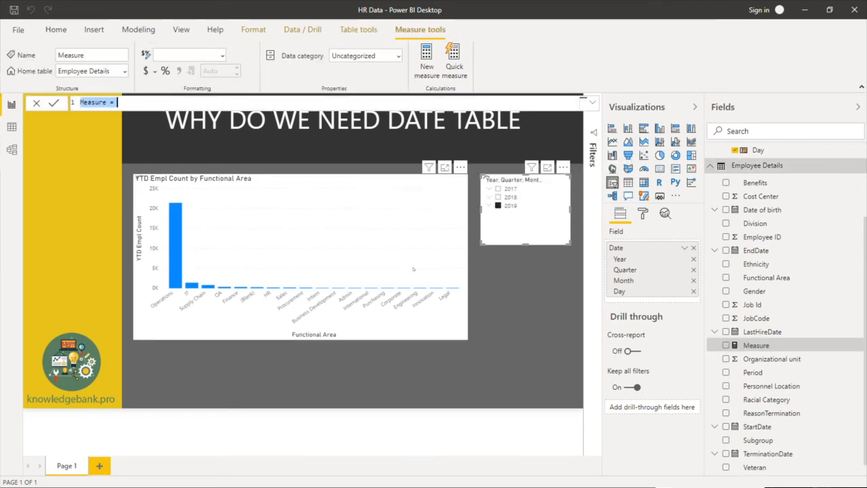
type("PYTD")
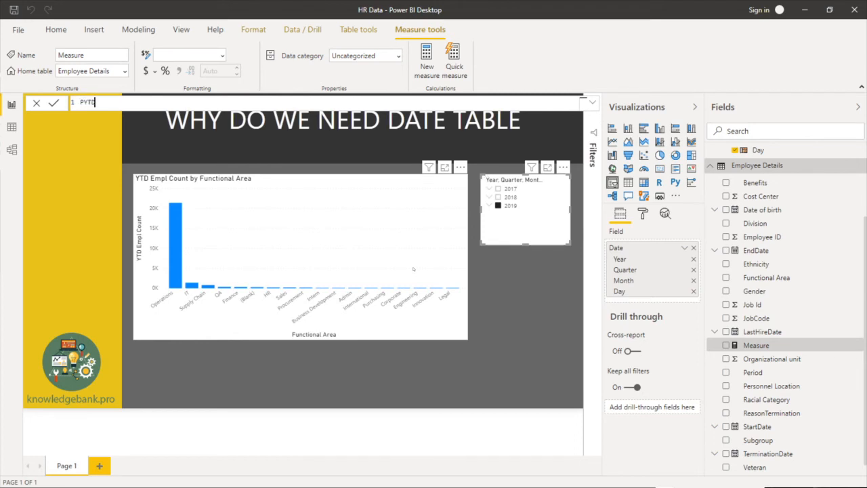
type(" Empl Count = CALCULATE(")
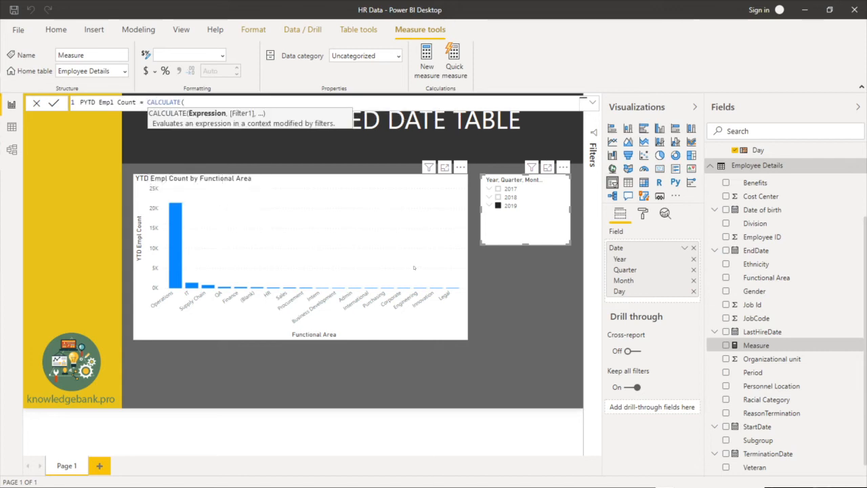
Step: Enter the [YTD Empl Count] measure as the expression argument of CALCULATE
type("Y")
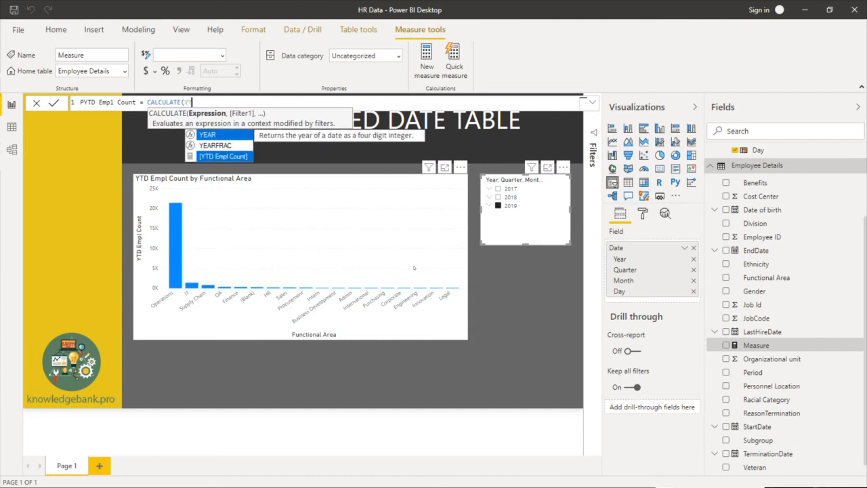
type("T")
key("Tab")
type(",")
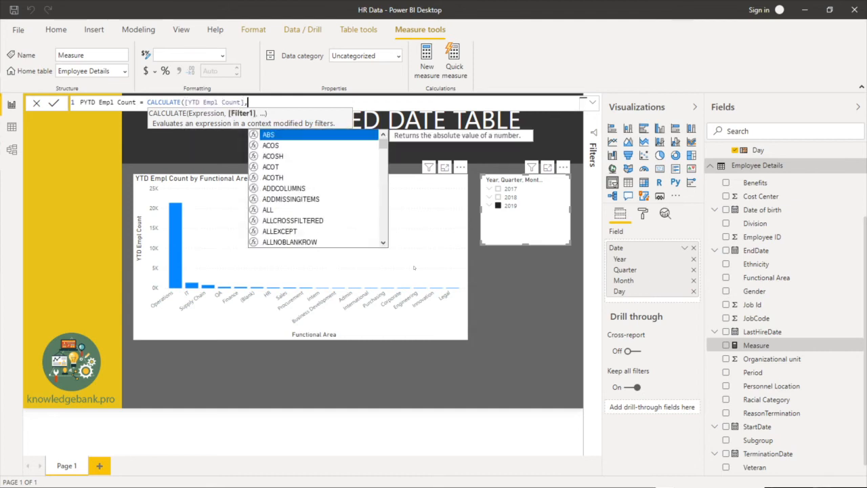
Step: Complete the PYTD Empl Count formula with SAMEPERIODLASTYEAR('Date'[Date]) as the filter argument and create the measure
type(" SAM")
key("Tab")
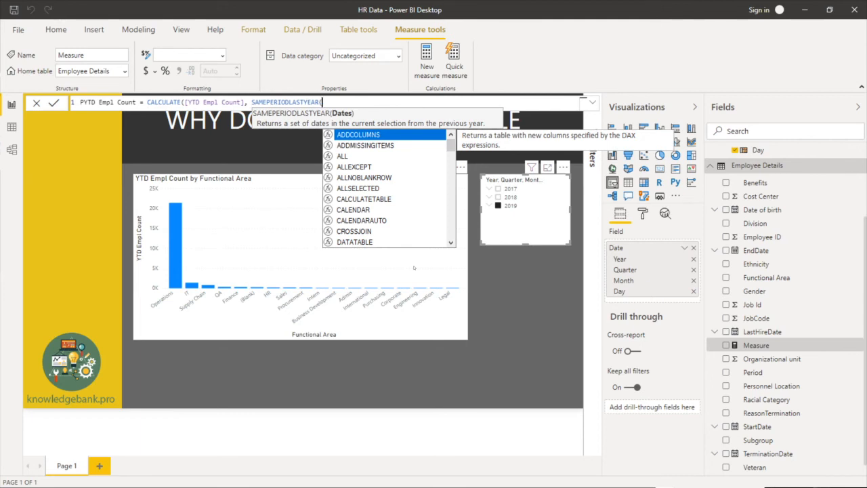
type("Dat")
key("Down")
key("Down")
key("Tab")
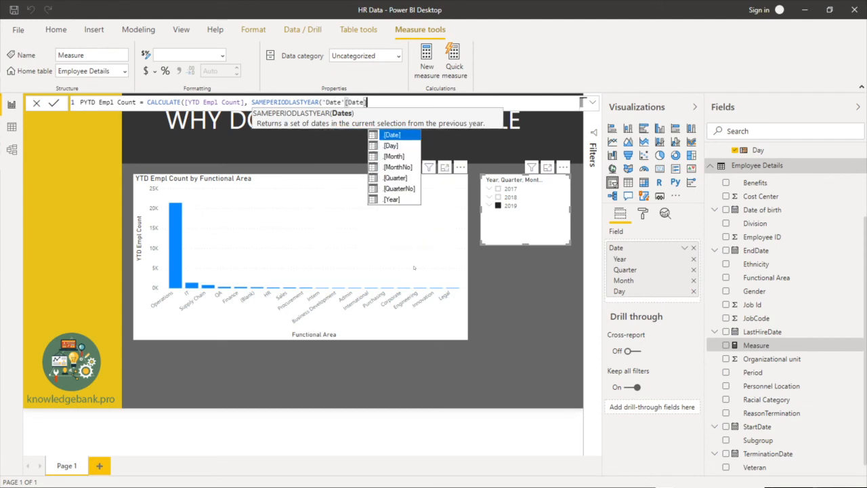
type(")")
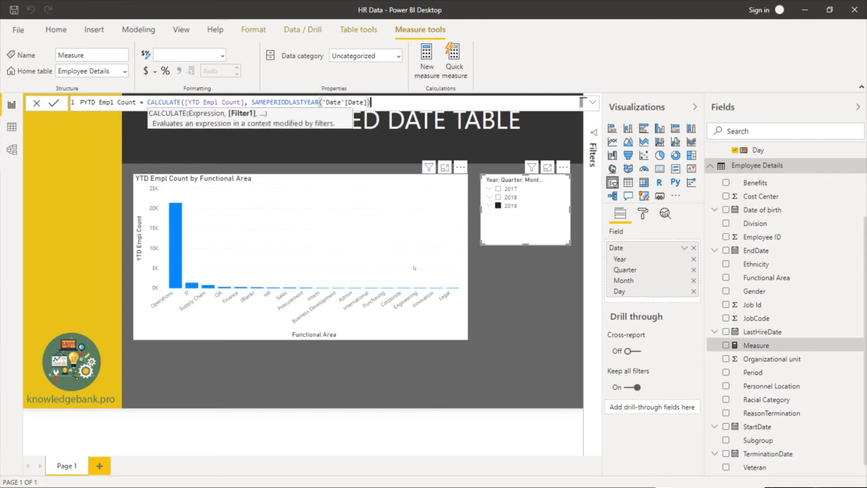
type(")")
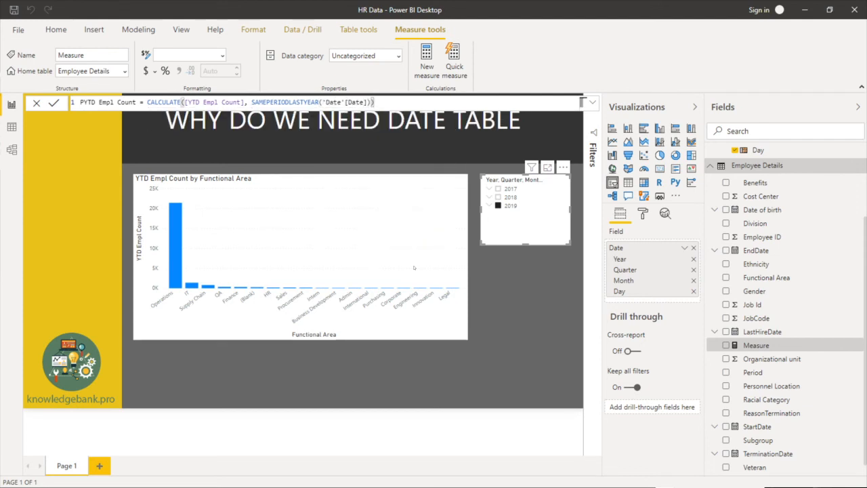
key("Return")
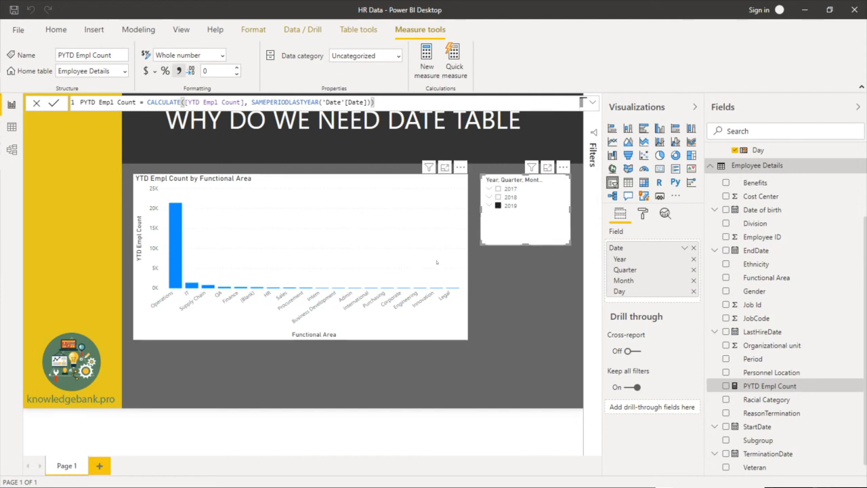
Step: Add PYTD Empl Count as a second value in the column chart and compare its bars with YTD Empl Count
left_click(305, 257)
left_click(726, 386)
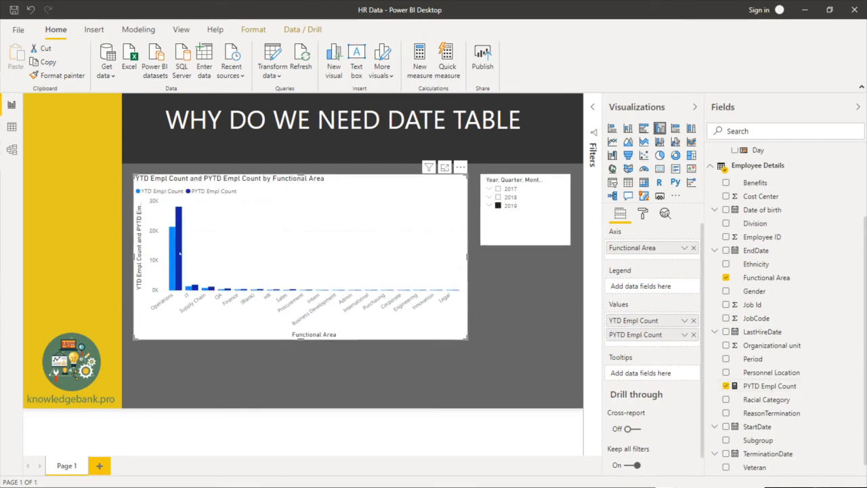
mouse_move(170, 255)
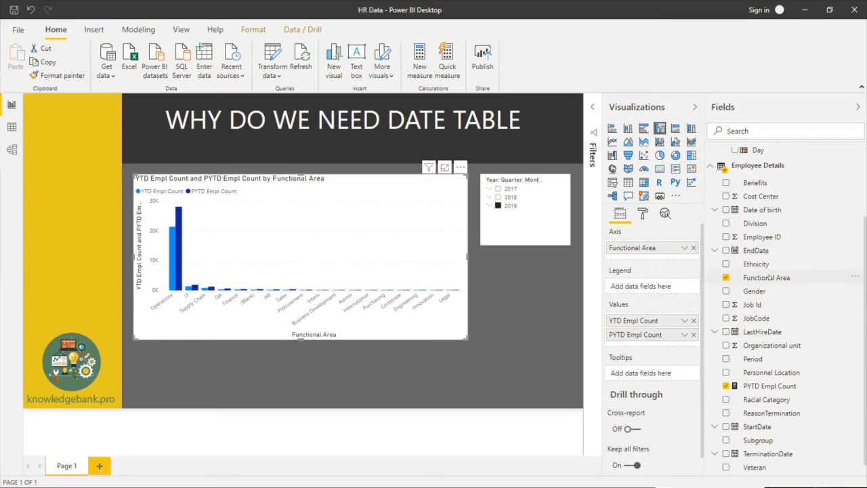
Step: Add a Functional Area slicer to the page directly below the date slicer
left_click_drag(766, 277, 662, 291)
left_click_drag(580, 298, 550, 299)
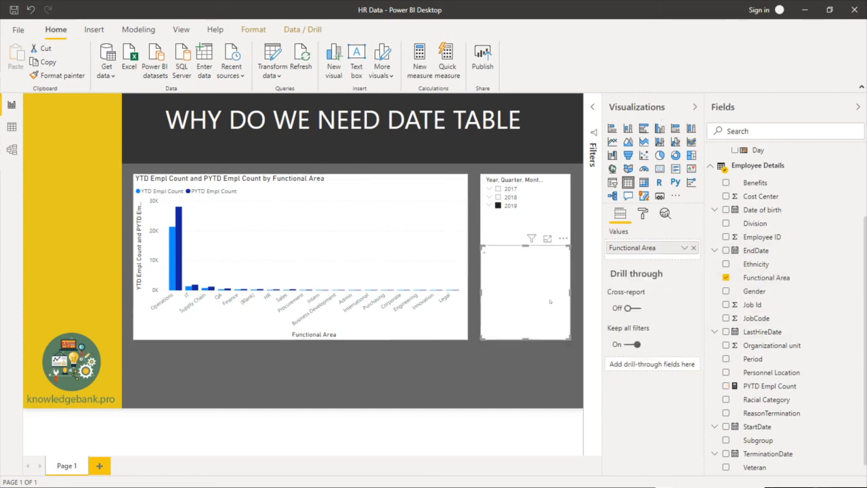
left_click(612, 182)
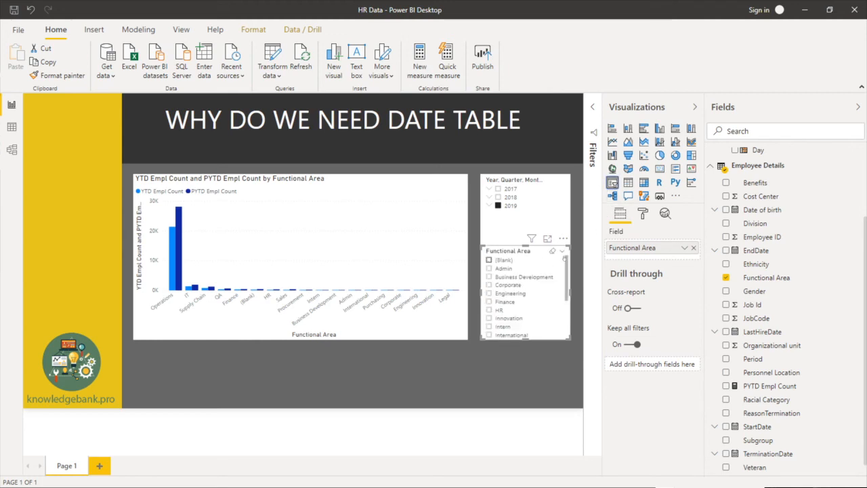
Step: Filter the chart to the Finance, HR, Innovation and Engineering functional areas and inspect the YTD and PYTD bars
left_click(489, 301)
left_click(489, 309, "ctrl")
left_click(488, 318, "ctrl")
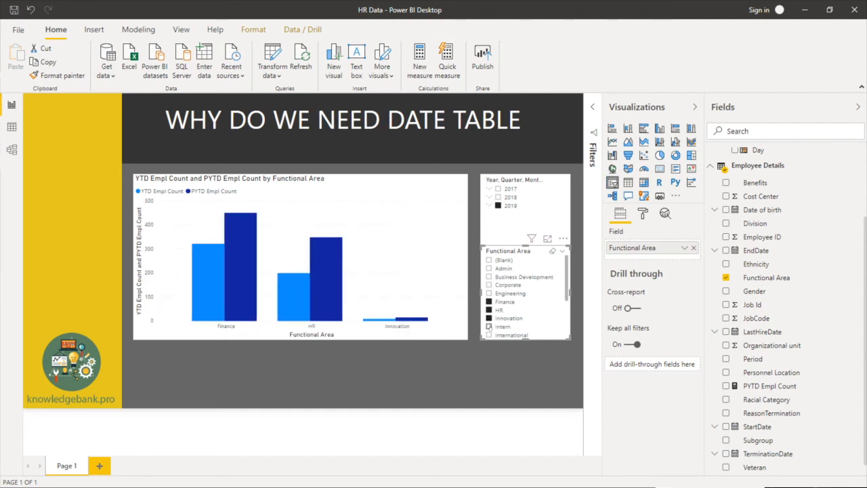
left_click(489, 294, "ctrl")
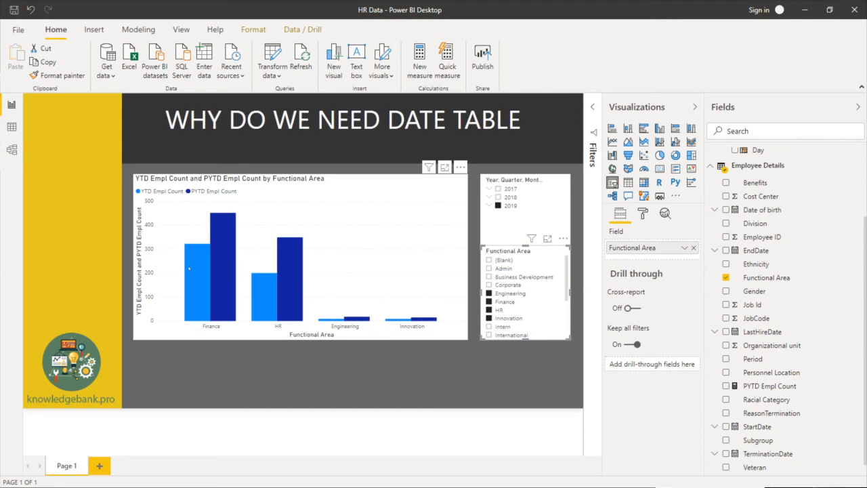
mouse_move(216, 265)
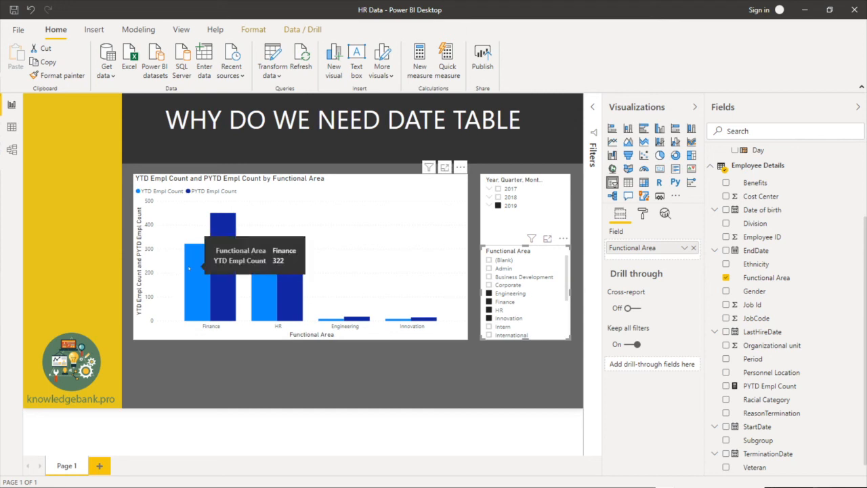
left_click(386, 222)
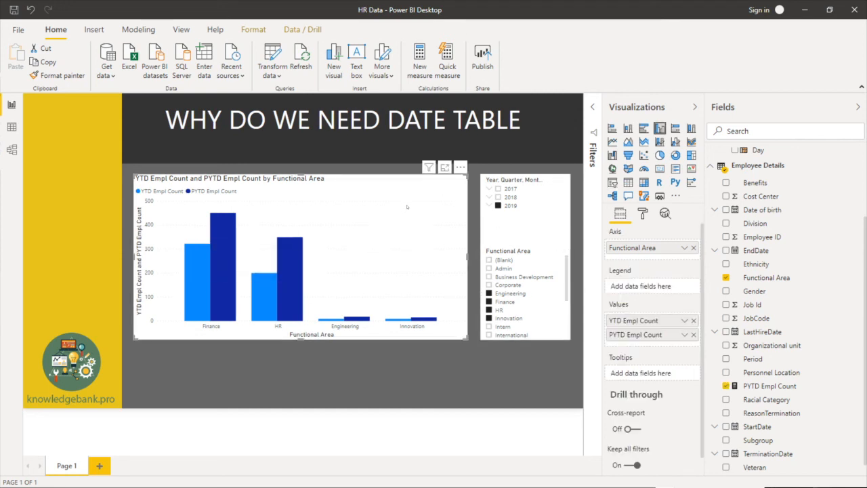